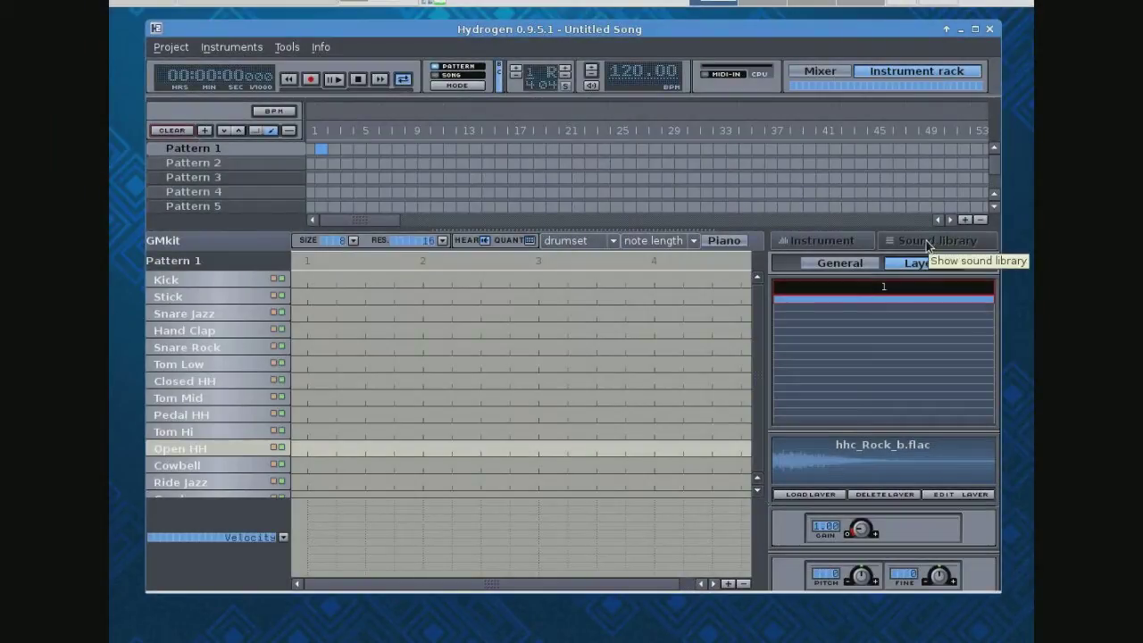
# Show the Sound library panel listing the installed system and user drumkits
pyautogui.click(924, 245)
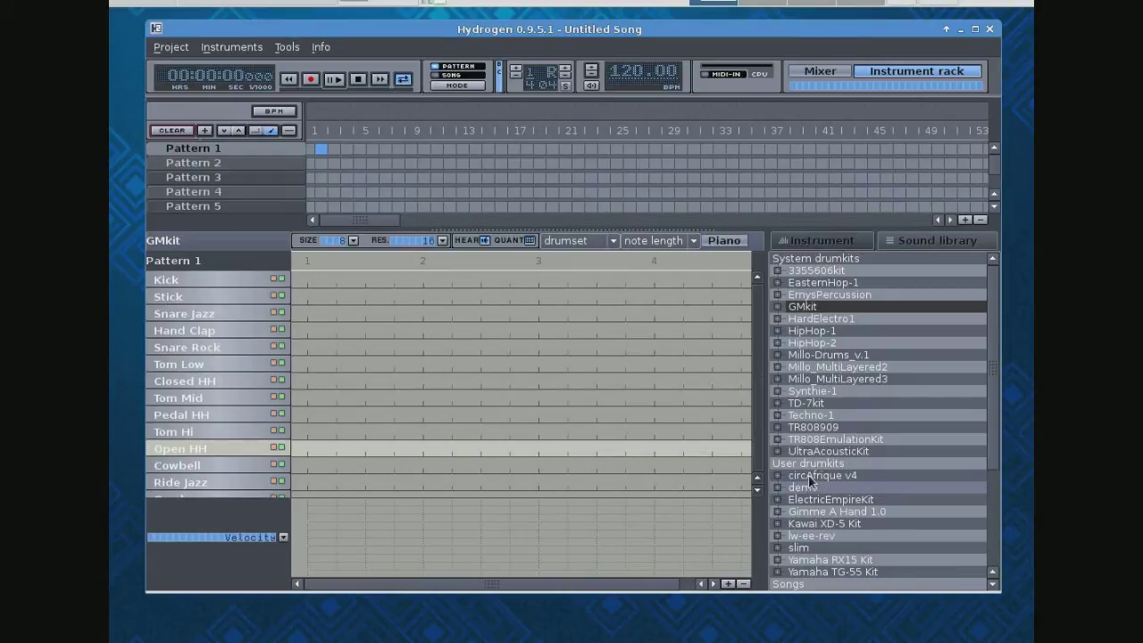
# Open the Instruments menu to reach the Import library option
pyautogui.click(221, 46)
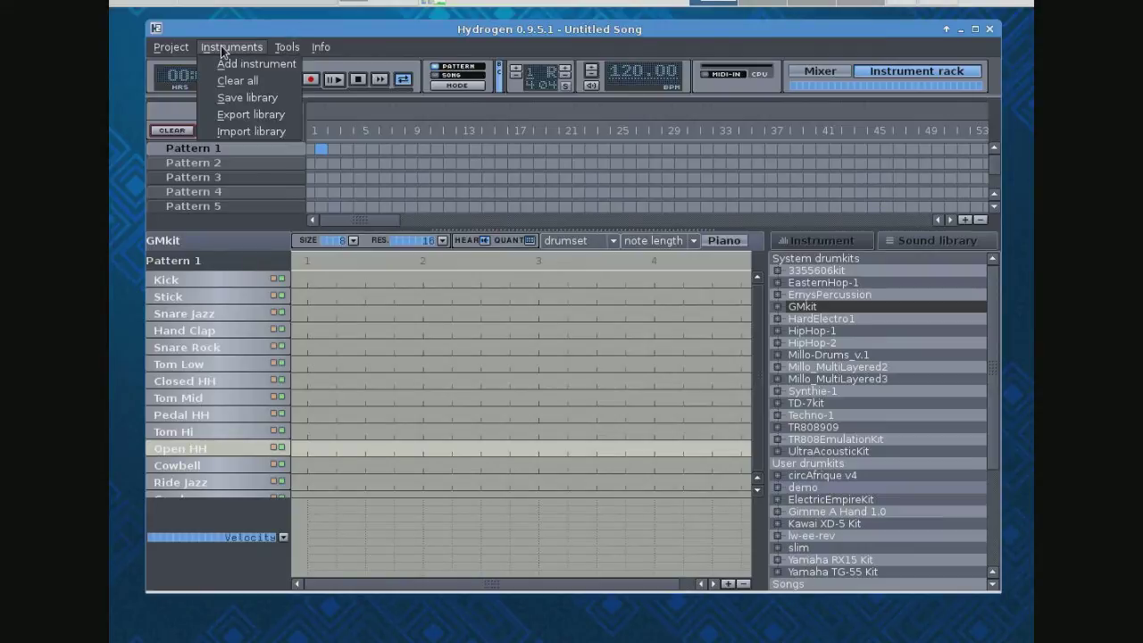
# Refresh the online drumkit list, read the DeathMetal and K-27 Trash Kit details, then close
pyautogui.click(241, 134)
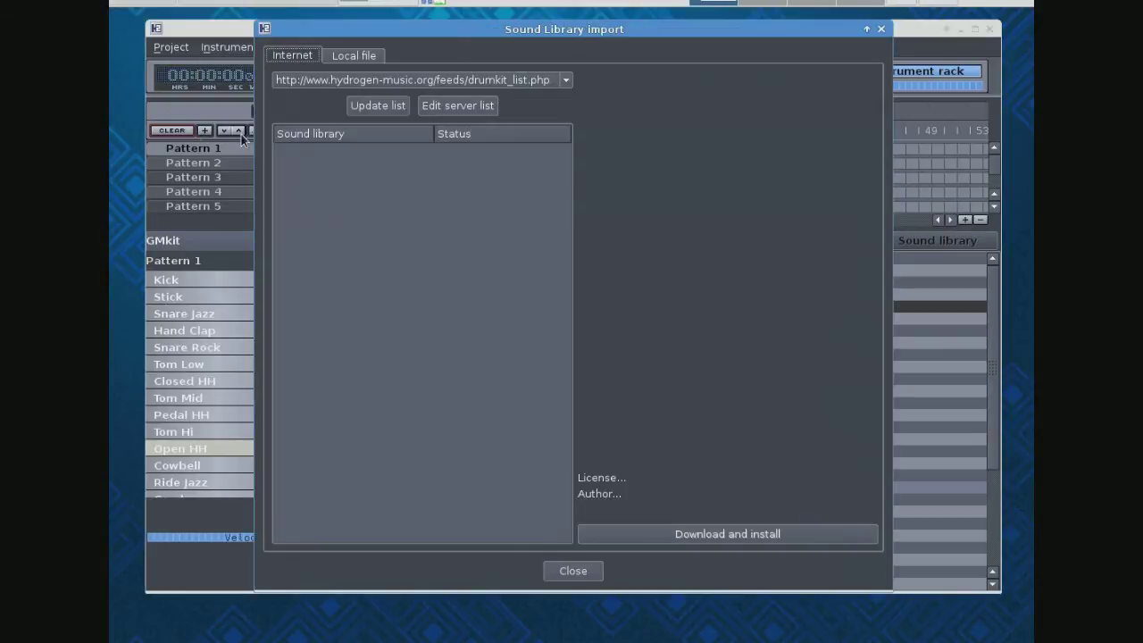
pyautogui.click(367, 107)
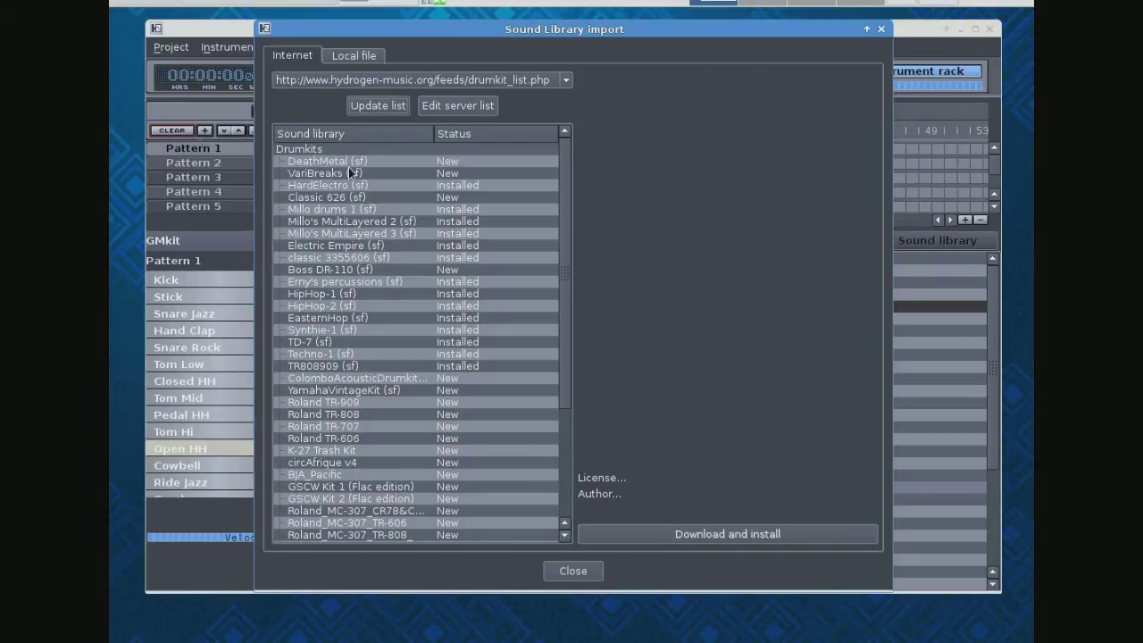
pyautogui.click(337, 160)
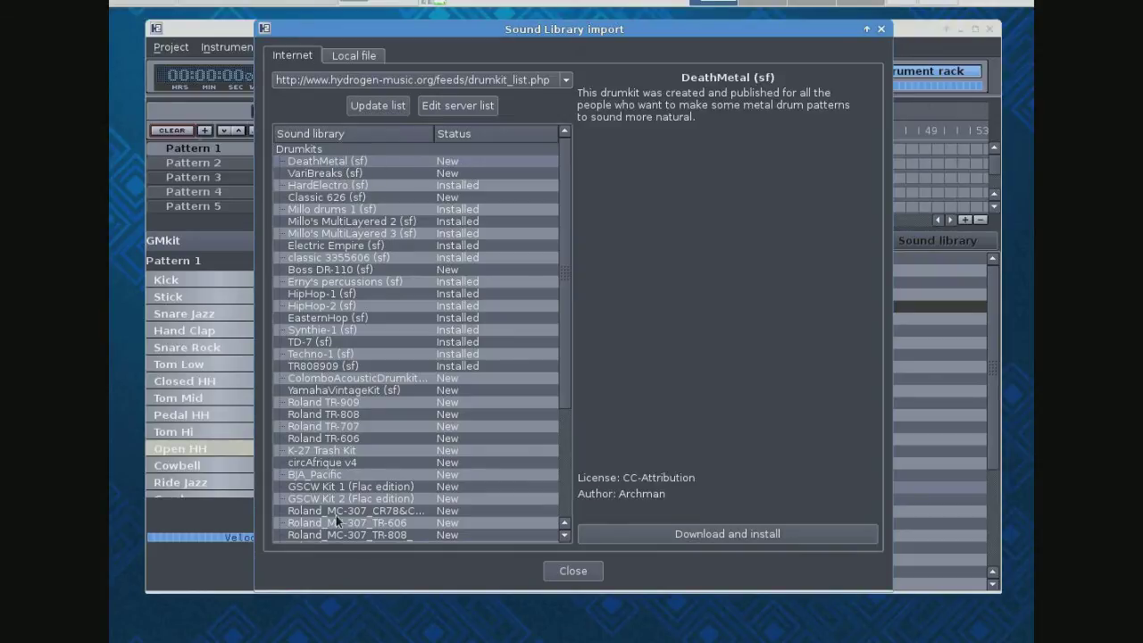
pyautogui.click(322, 452)
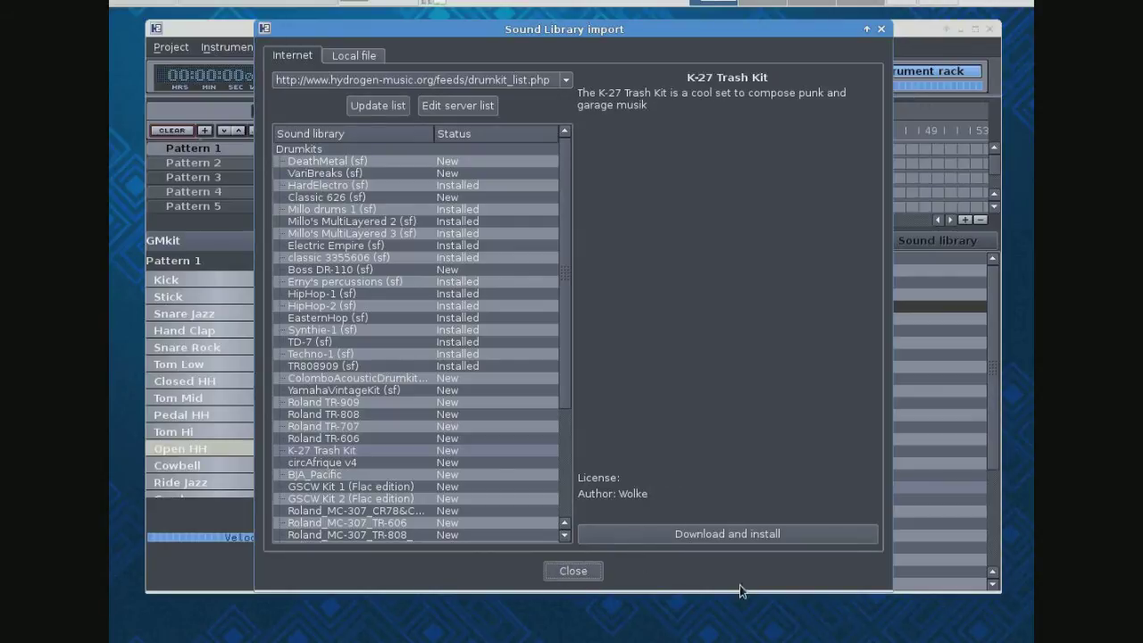
pyautogui.click(573, 572)
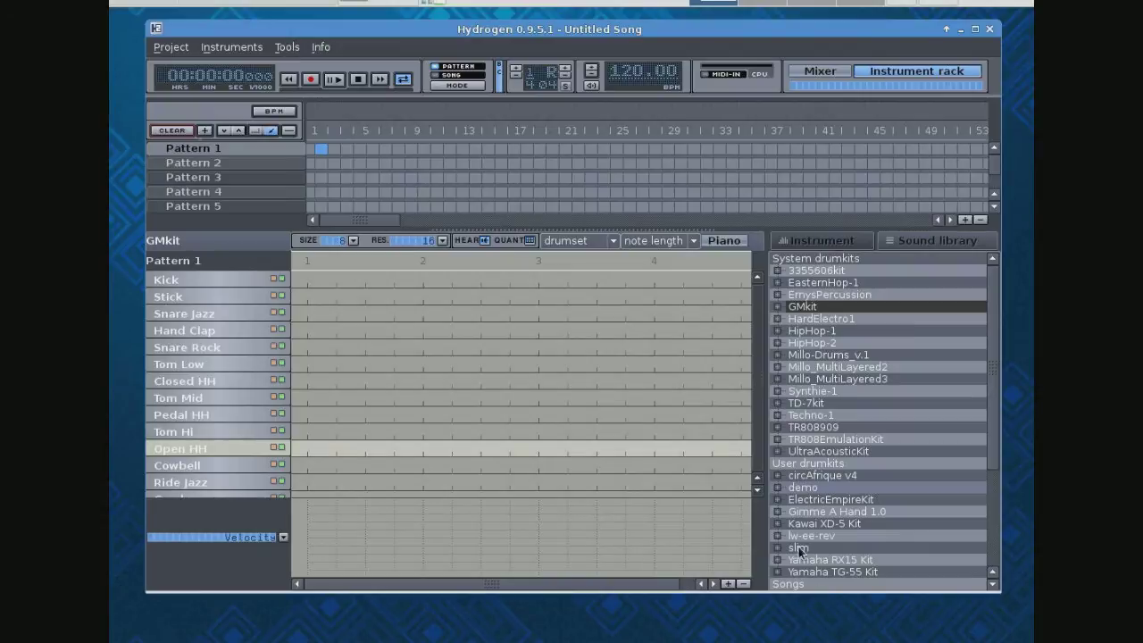
# Browse the Millo-Drums_v.1, GMkit and HardElectro1 kits, then load the slim drumkit
pyautogui.click(778, 355)
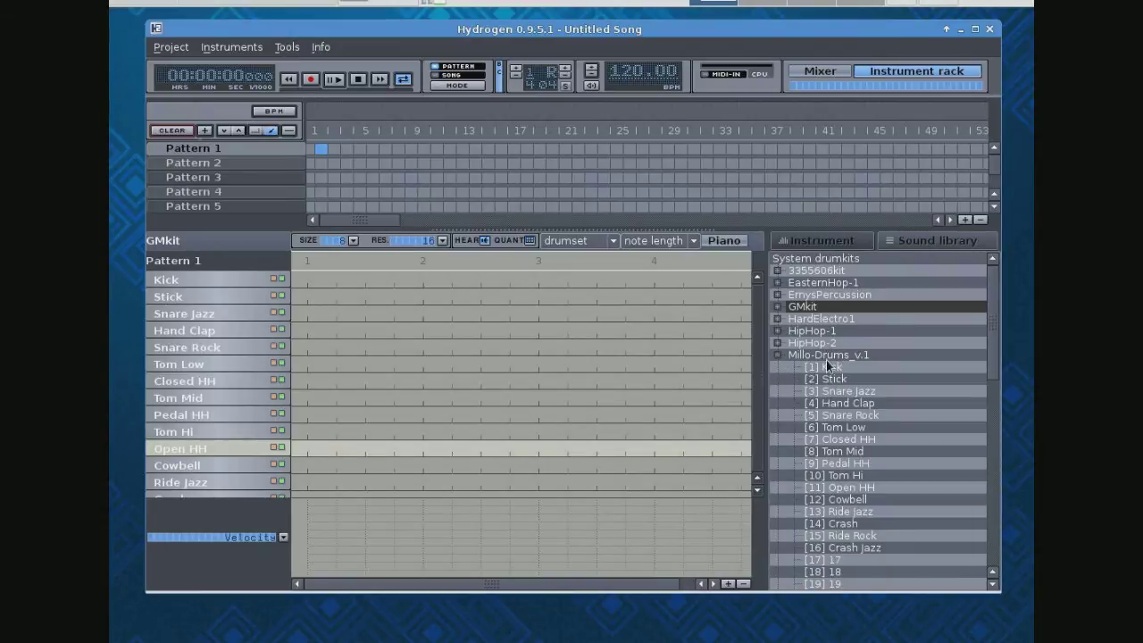
pyautogui.click(777, 307)
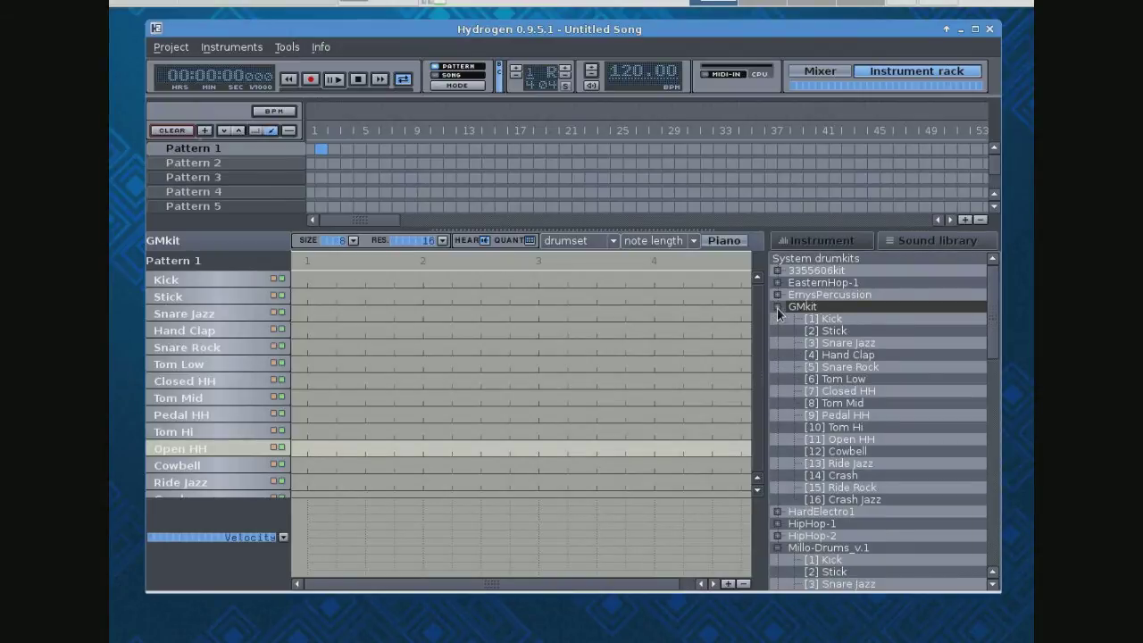
pyautogui.click(778, 512)
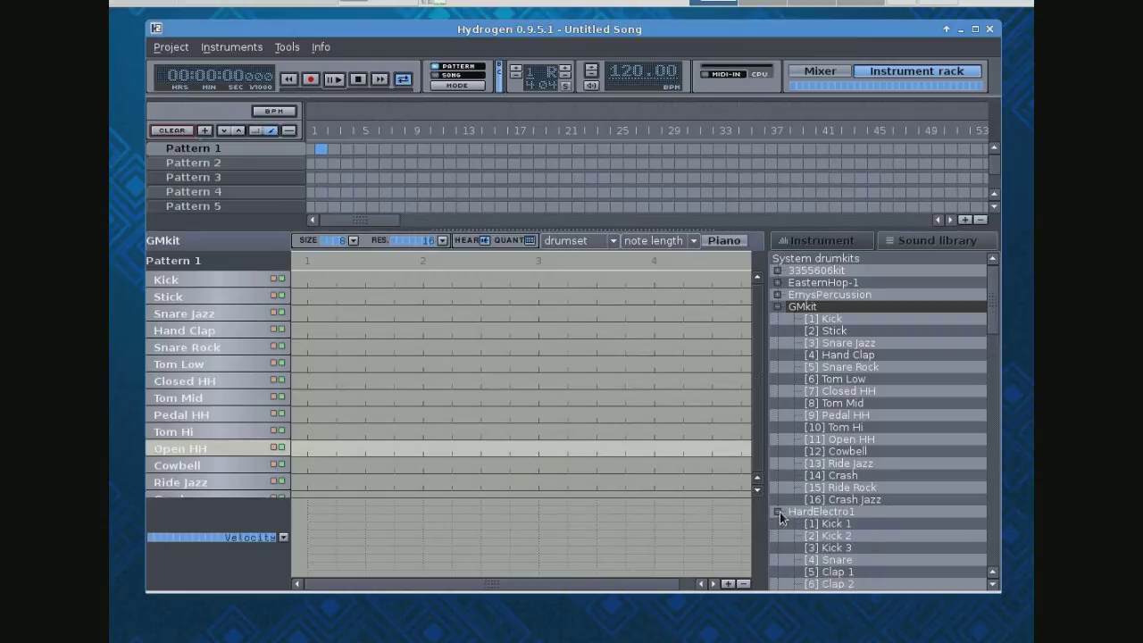
pyautogui.click(777, 512)
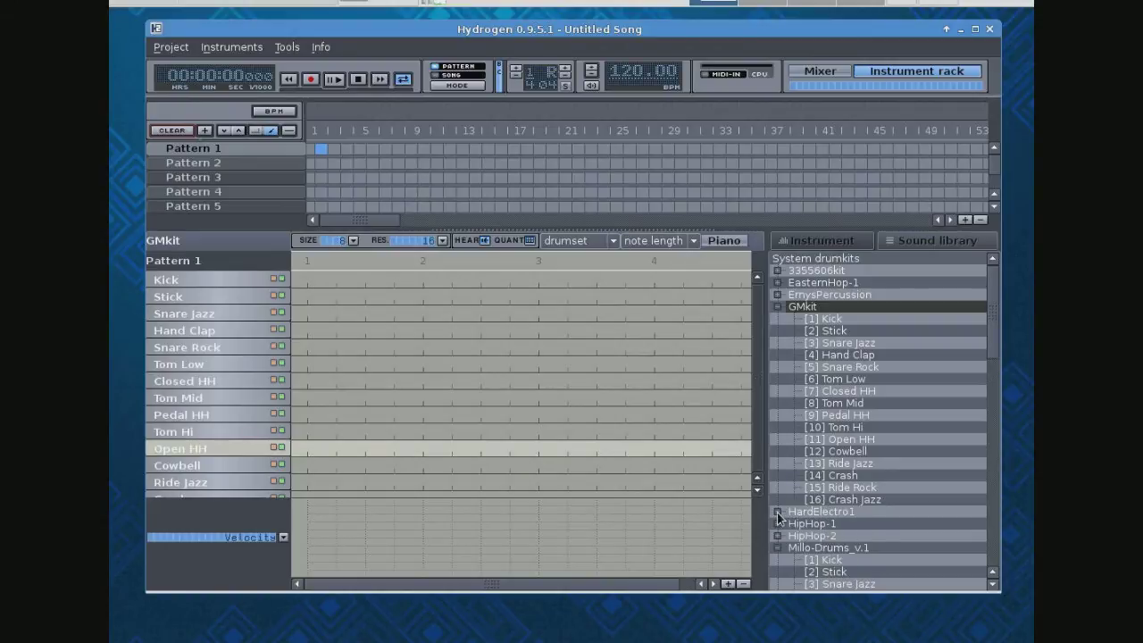
pyautogui.click(776, 307)
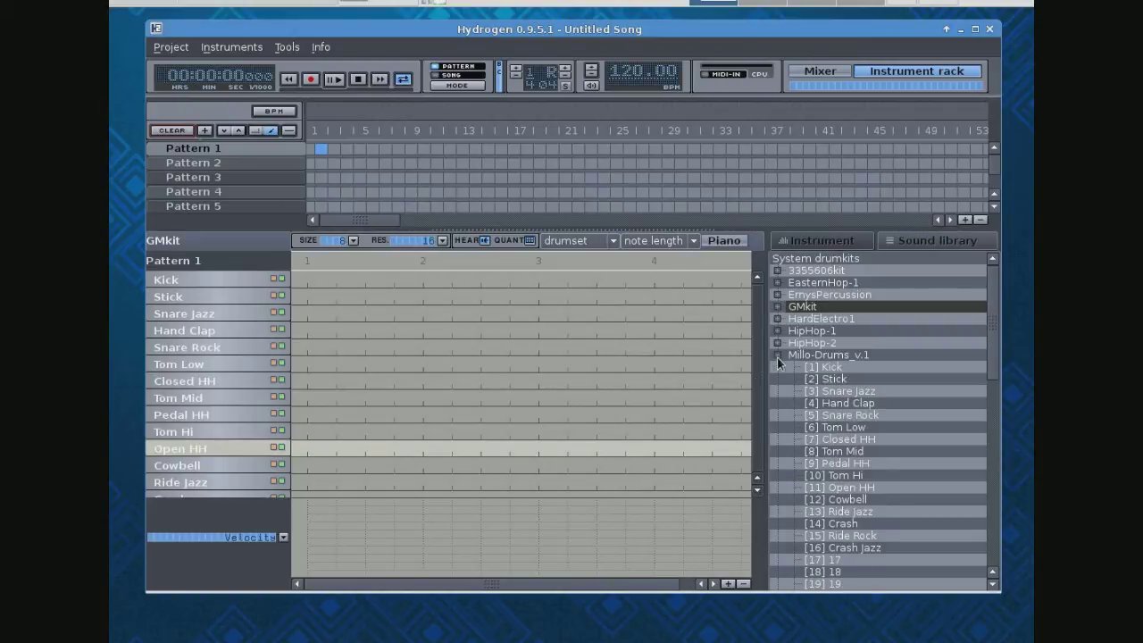
pyautogui.click(777, 355)
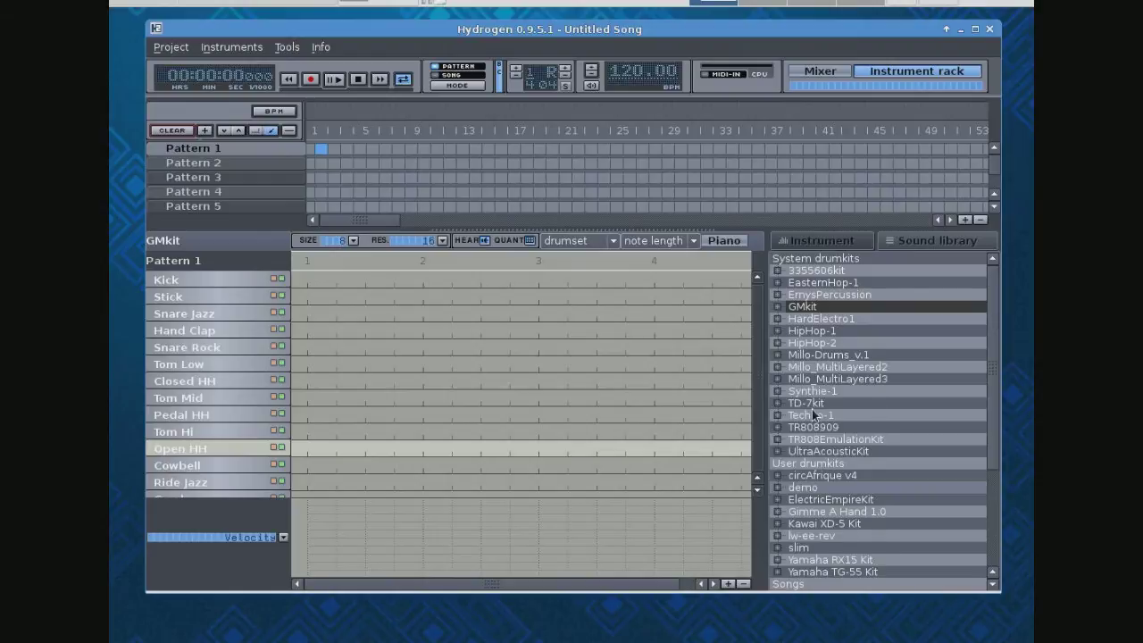
pyautogui.rightClick(797, 546)
pyautogui.click(830, 557)
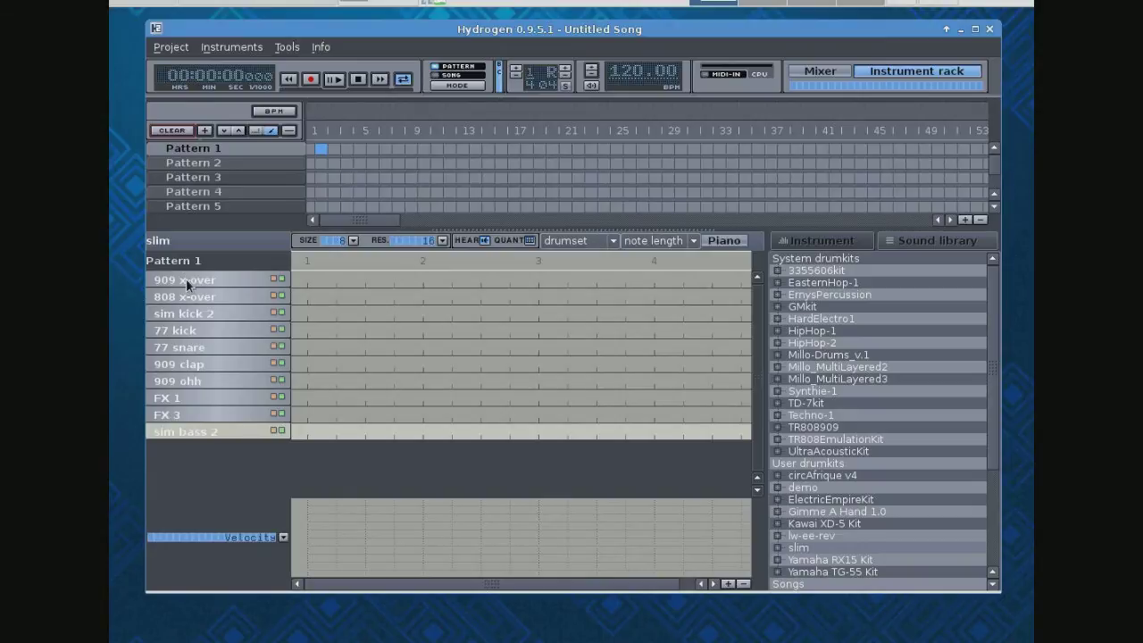
# Place 909 x-over on beats 1-4, 808 x-over on beats 2 and 4, sim kick 2 on beat 4
pyautogui.click(307, 279)
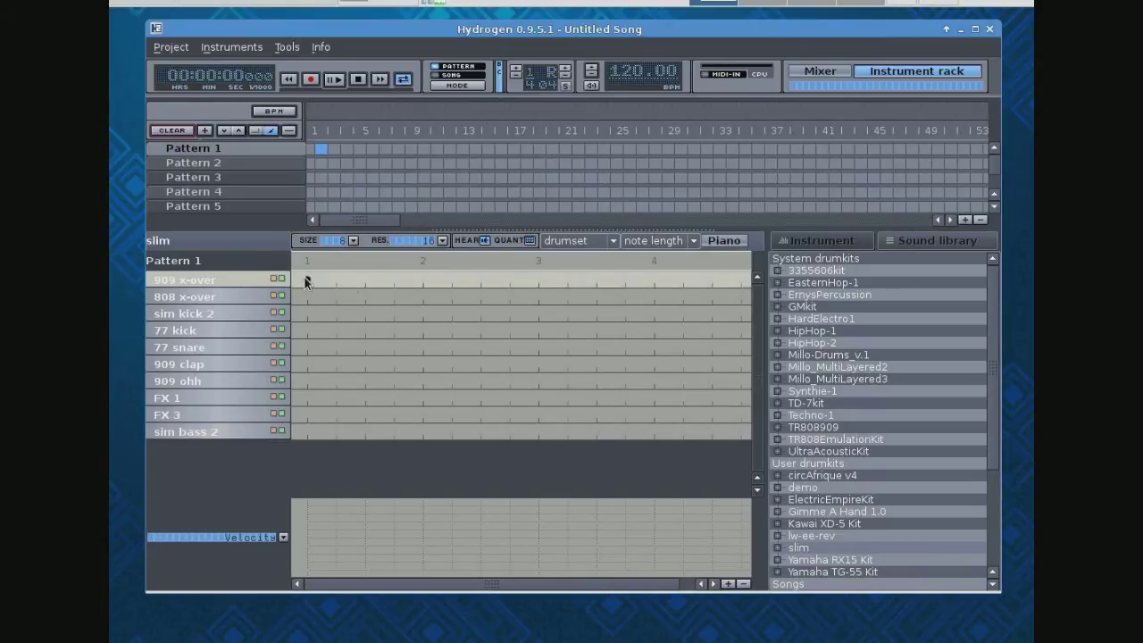
pyautogui.click(422, 280)
pyautogui.click(540, 279)
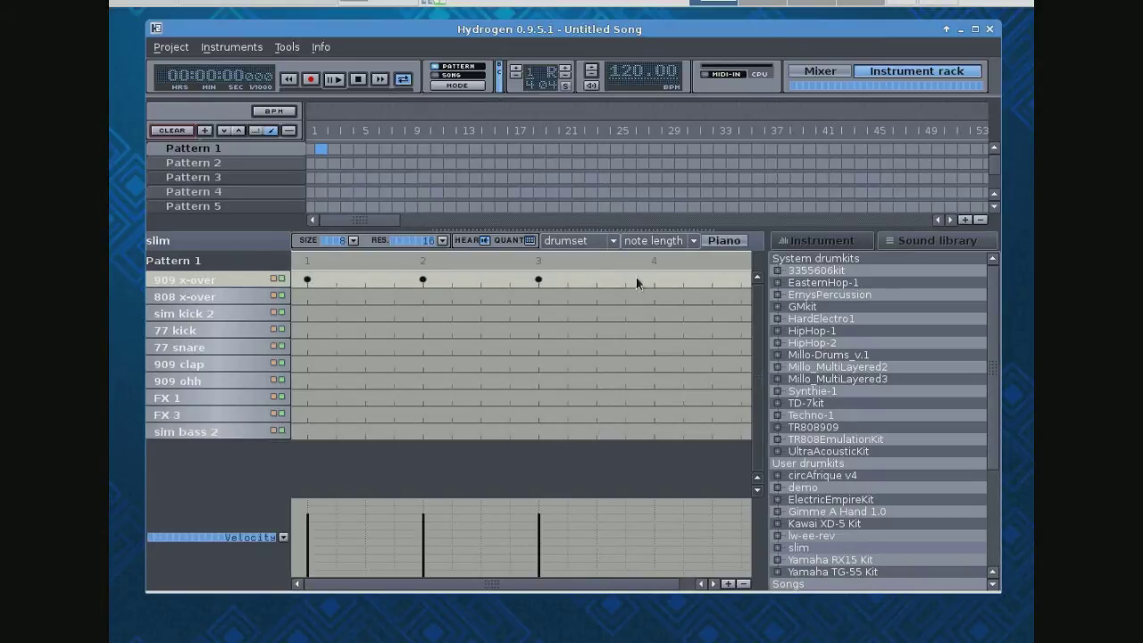
pyautogui.click(653, 279)
pyautogui.click(423, 297)
pyautogui.click(654, 296)
pyautogui.click(654, 313)
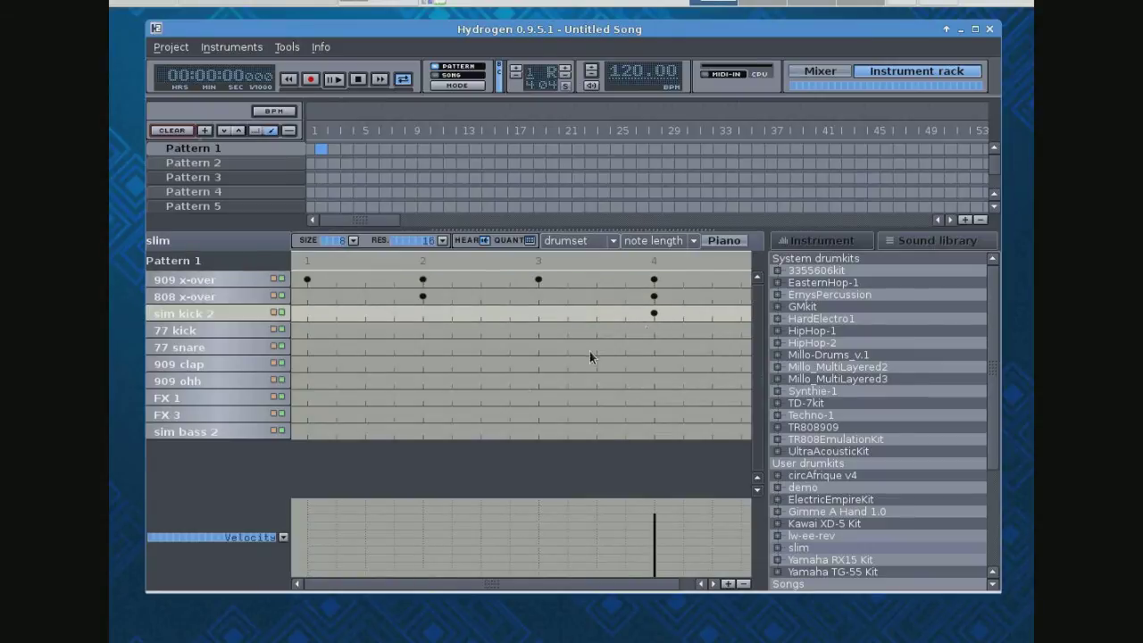
# Add 909 ohh notes on the first three steps of each of the four beats
pyautogui.click(307, 380)
pyautogui.click(335, 380)
pyautogui.click(365, 380)
pyautogui.click(422, 380)
pyautogui.click(451, 380)
pyautogui.click(480, 380)
pyautogui.click(538, 381)
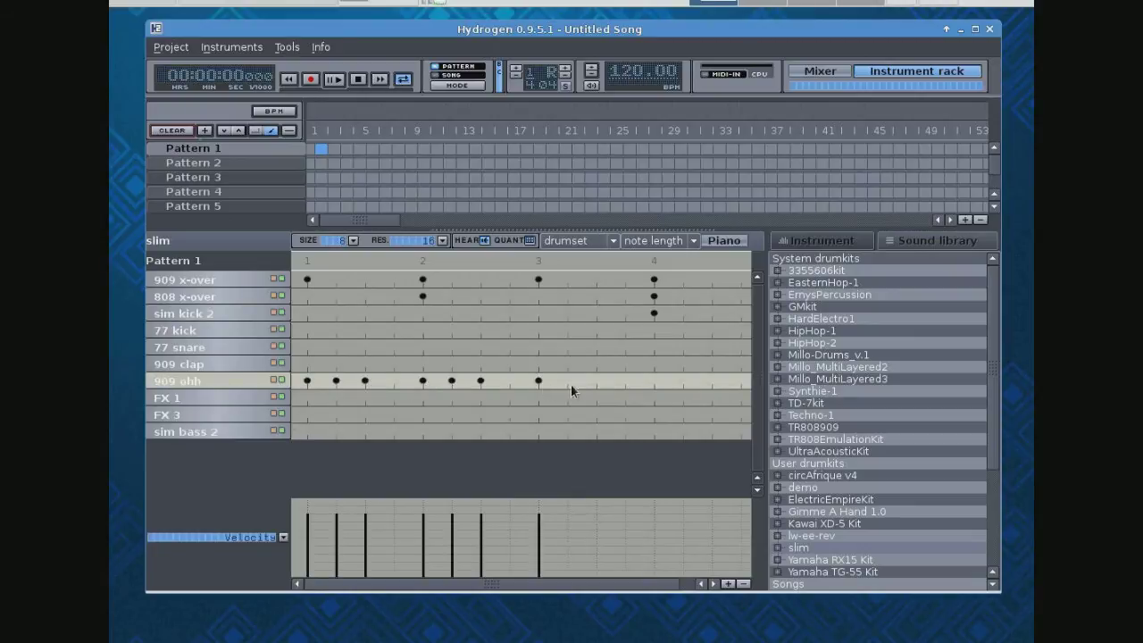
pyautogui.click(566, 380)
pyautogui.click(596, 380)
pyautogui.click(653, 380)
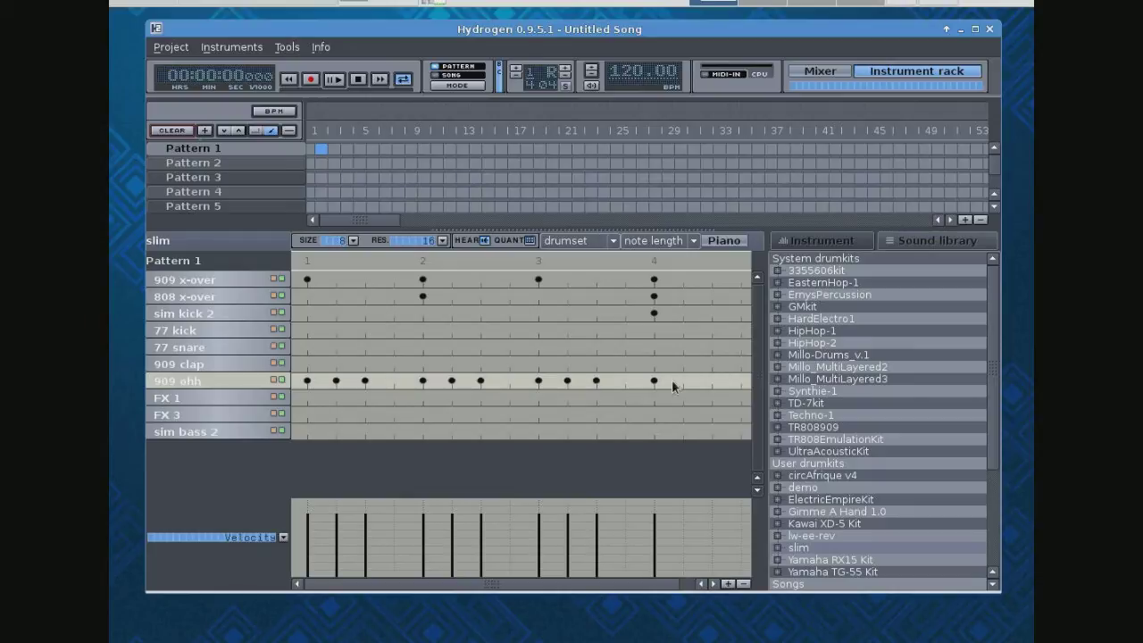
pyautogui.click(683, 381)
pyautogui.click(712, 380)
# Audition the beat, replace beat 4's 909 ohh notes with an FX 3 hit, and replay
pyautogui.click(334, 80)
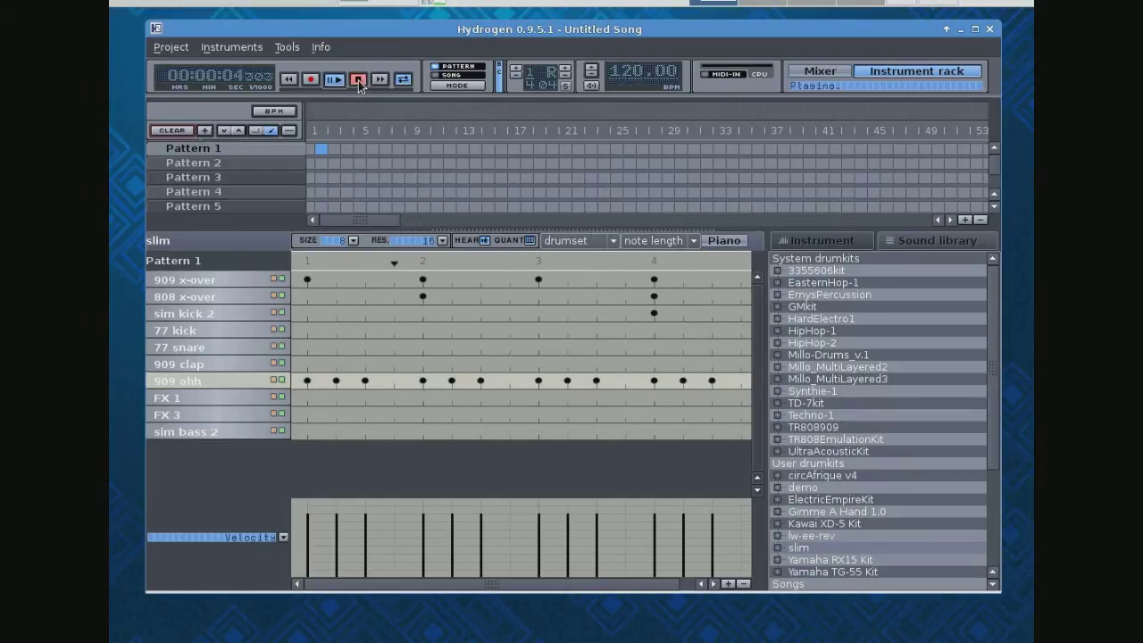
pyautogui.click(358, 79)
pyautogui.click(654, 380)
pyautogui.click(683, 380)
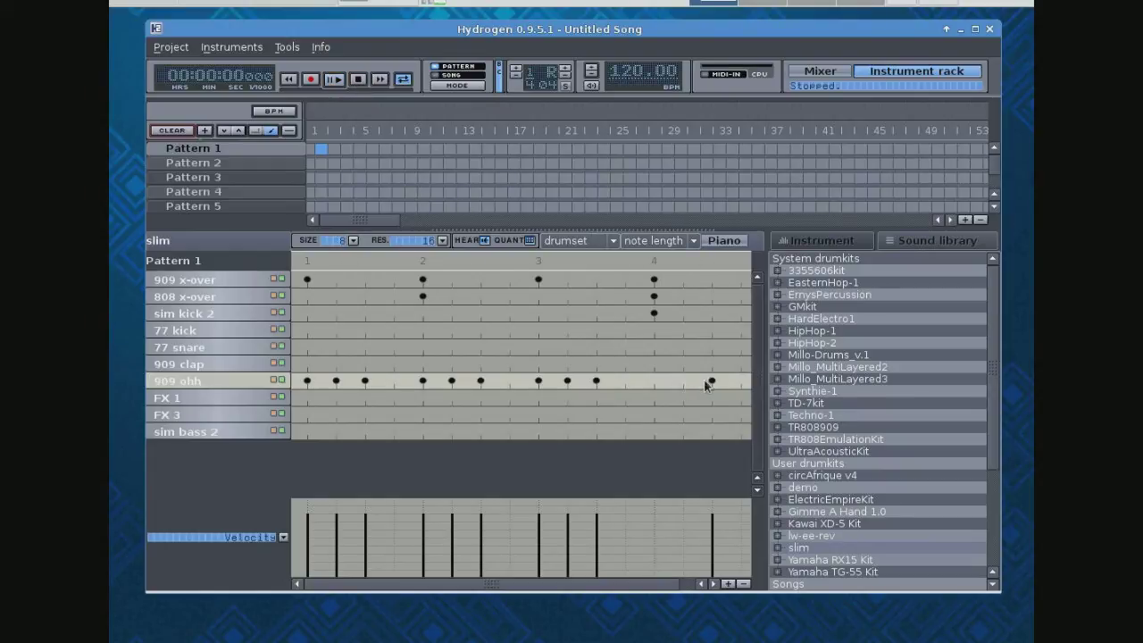
pyautogui.click(712, 380)
pyautogui.click(654, 414)
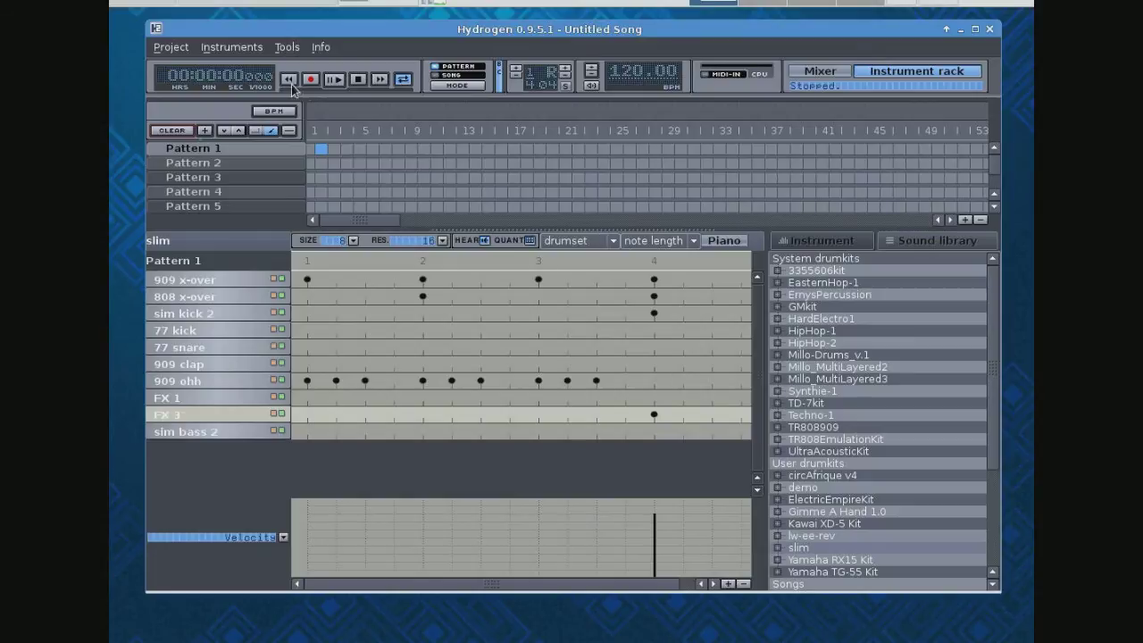
pyautogui.click(333, 79)
pyautogui.click(358, 80)
# Add a new instrument to the kit and rename it 'scream' in its General settings
pyautogui.click(222, 49)
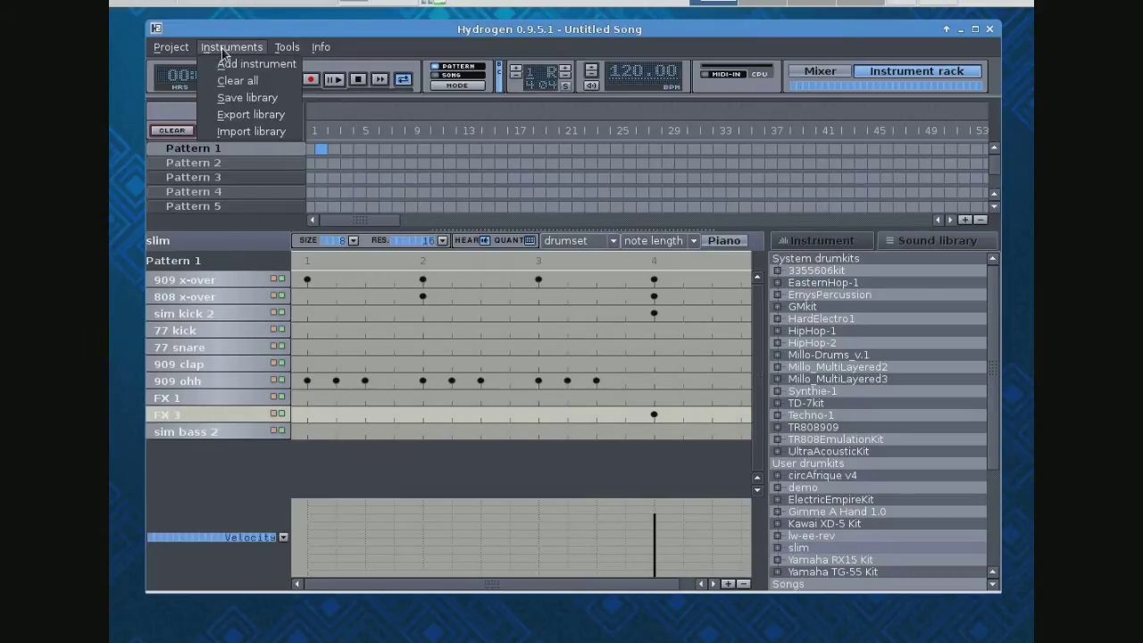
pyautogui.click(228, 66)
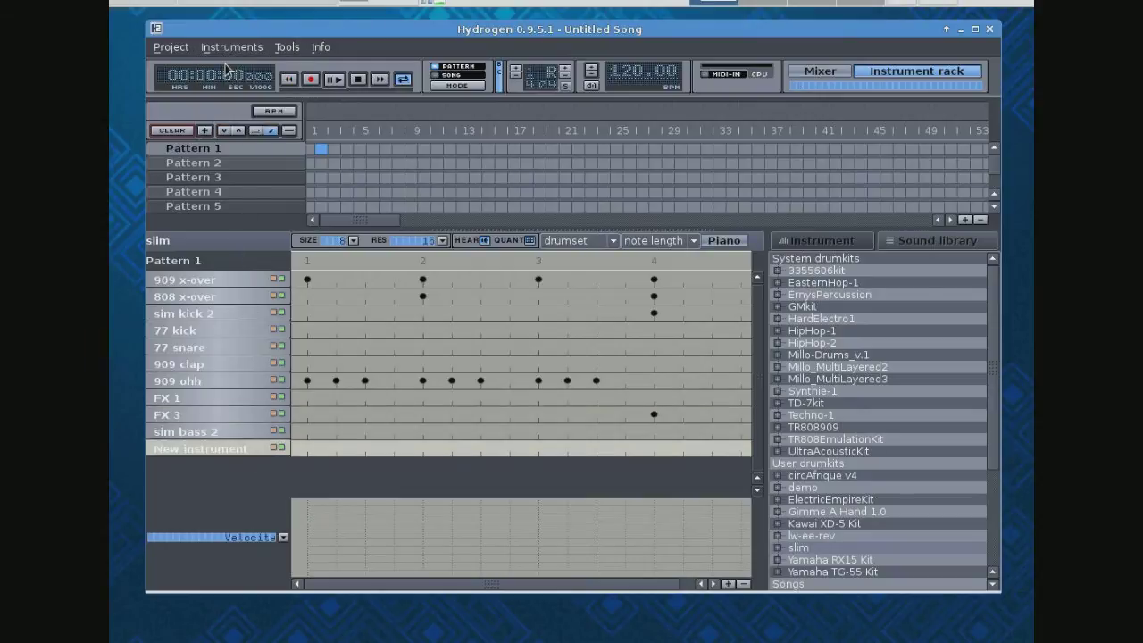
pyautogui.click(822, 241)
pyautogui.click(839, 263)
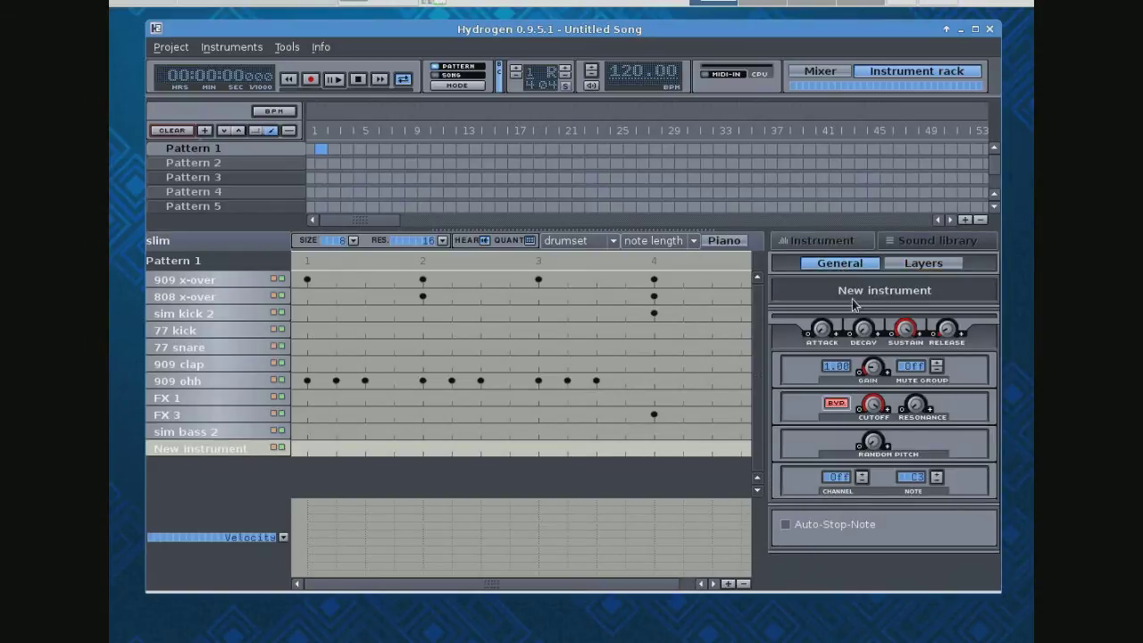
pyautogui.doubleClick(851, 299)
pyautogui.press('BackSpace')
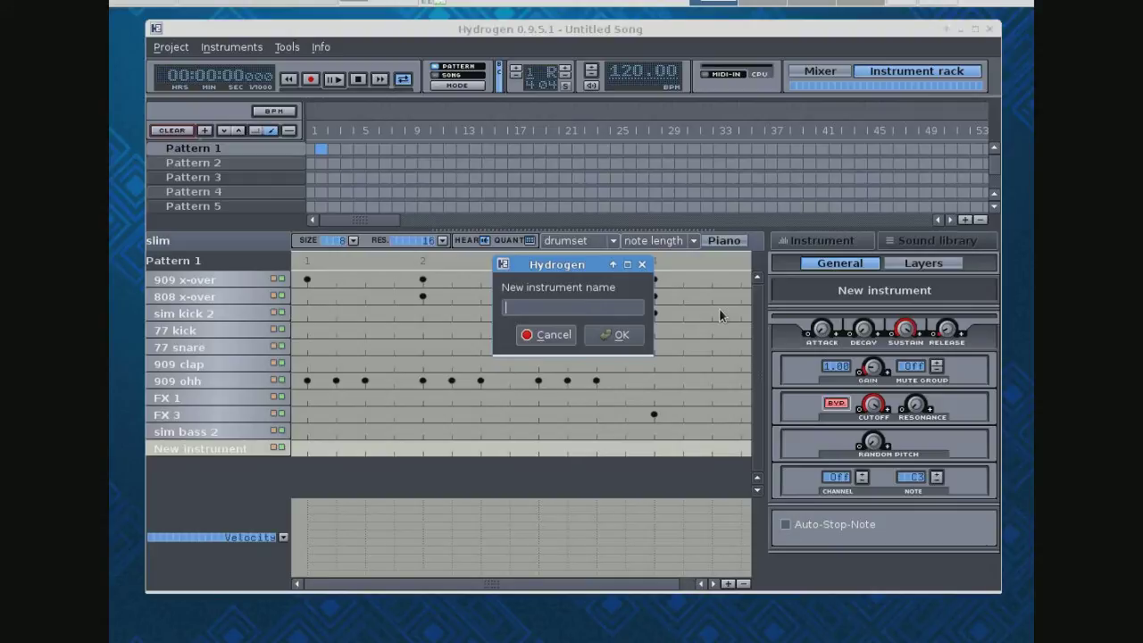
pyautogui.write('scream')
pyautogui.click(639, 338)
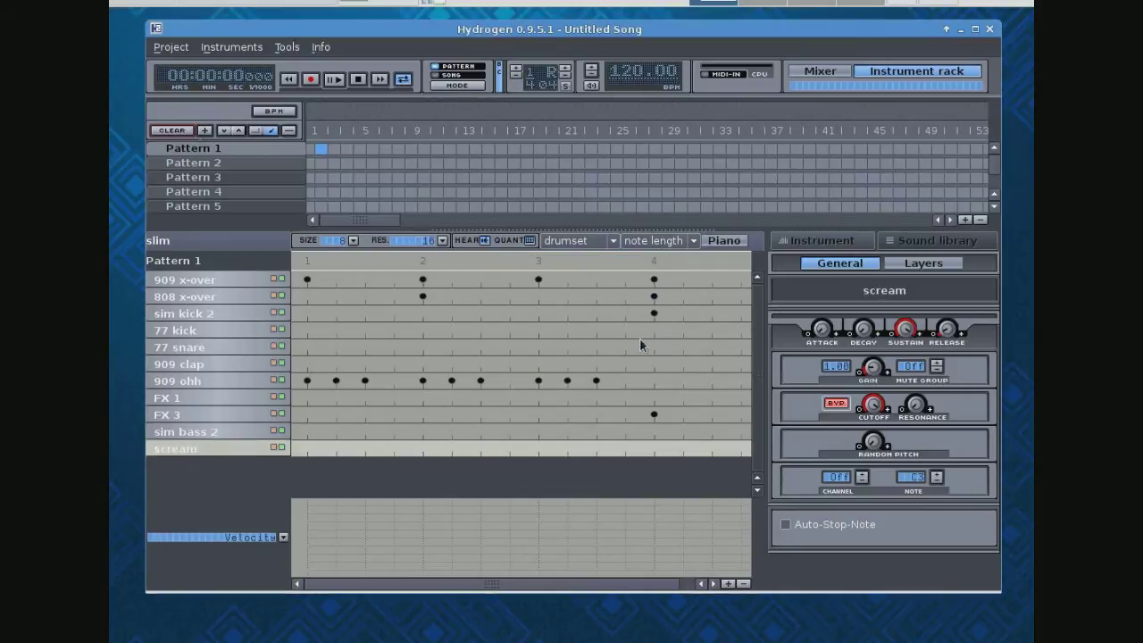
# Load scream.wav from the Audio File Browser as the scream instrument's first layer
pyautogui.click(912, 266)
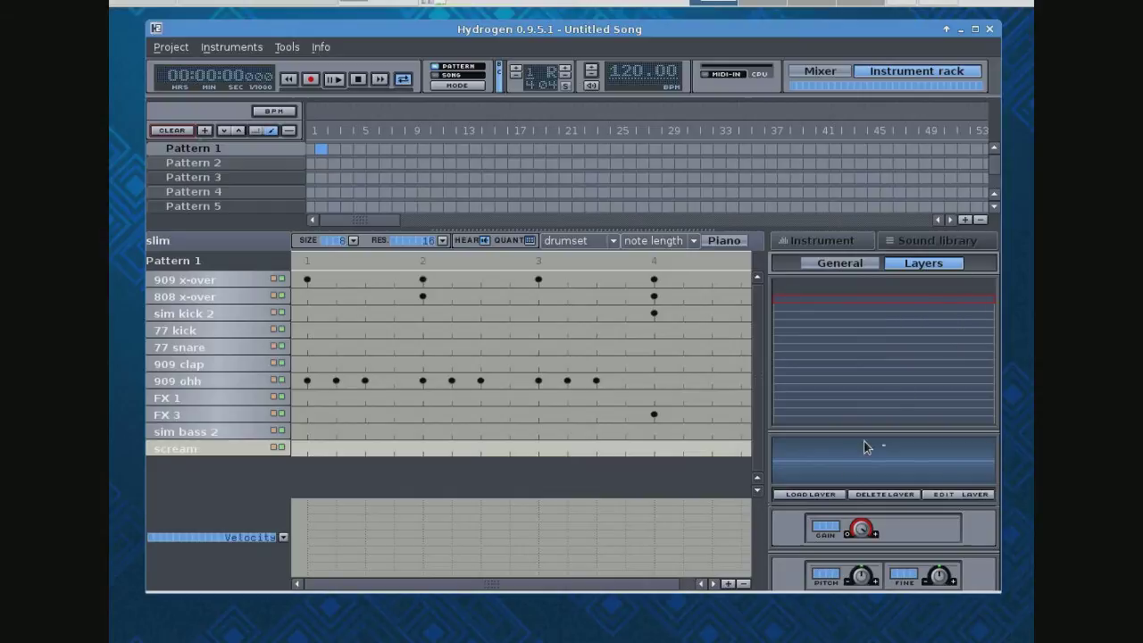
pyautogui.click(810, 494)
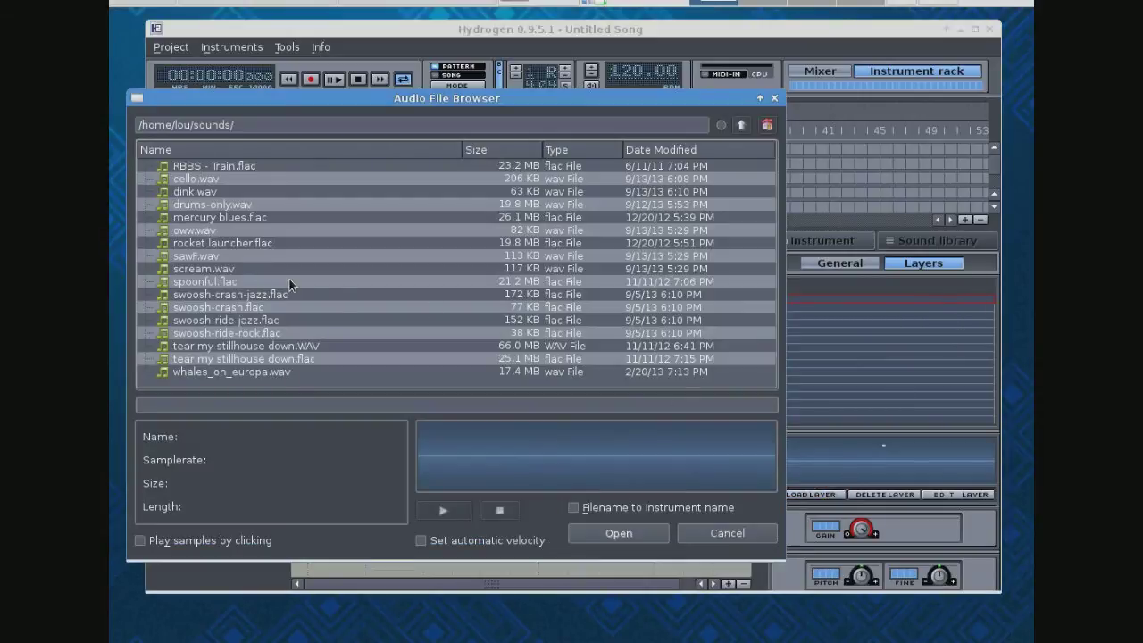
pyautogui.click(197, 269)
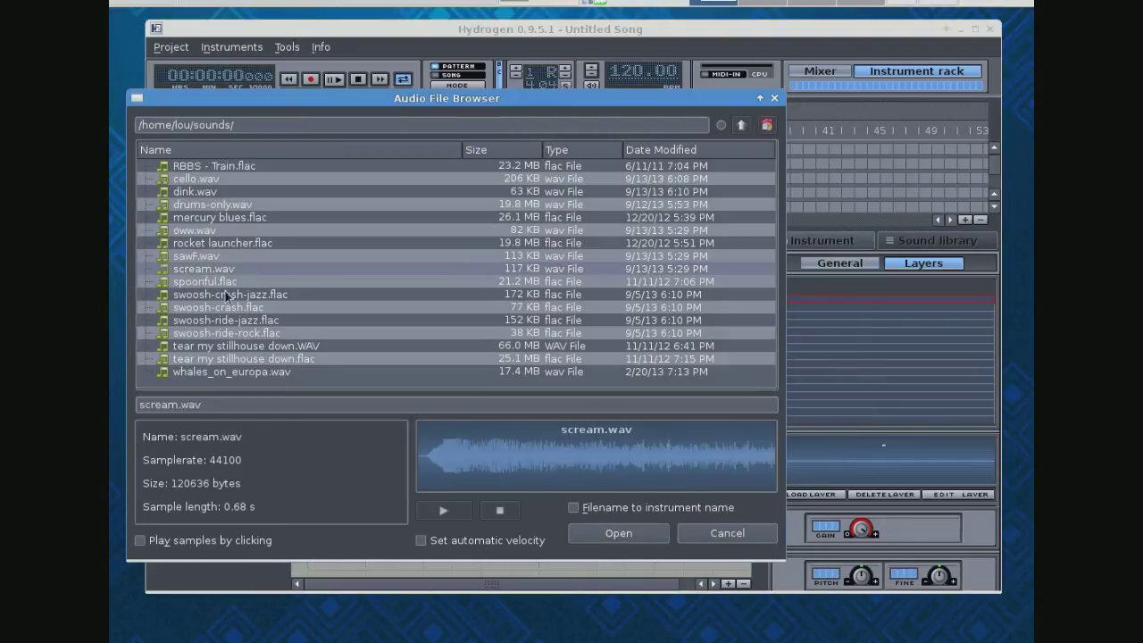
pyautogui.click(622, 534)
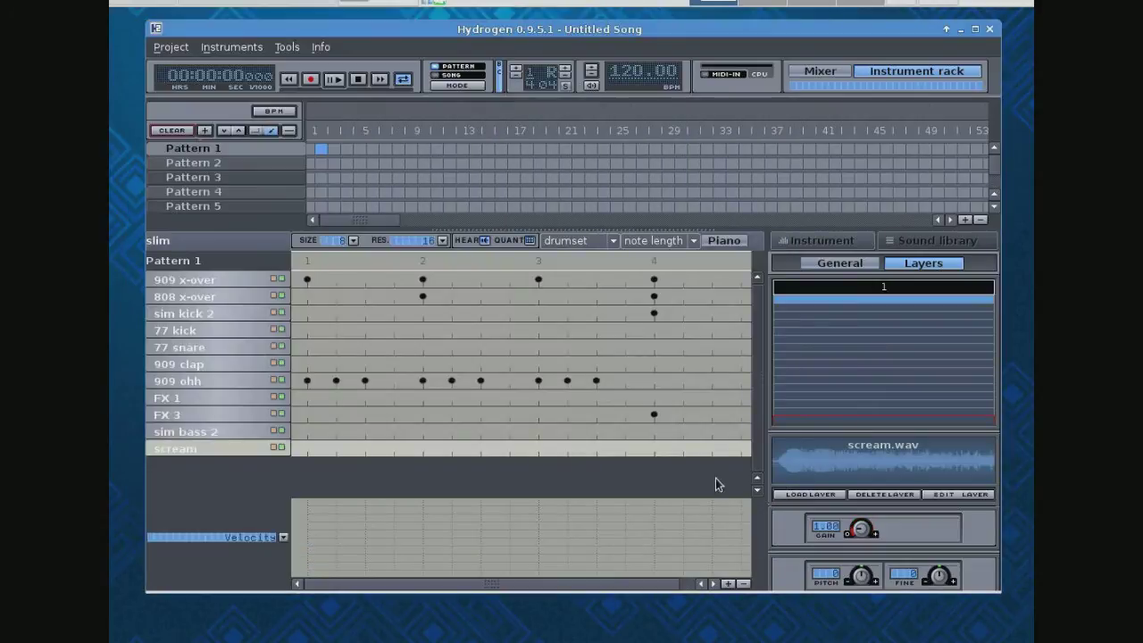
pyautogui.click(851, 268)
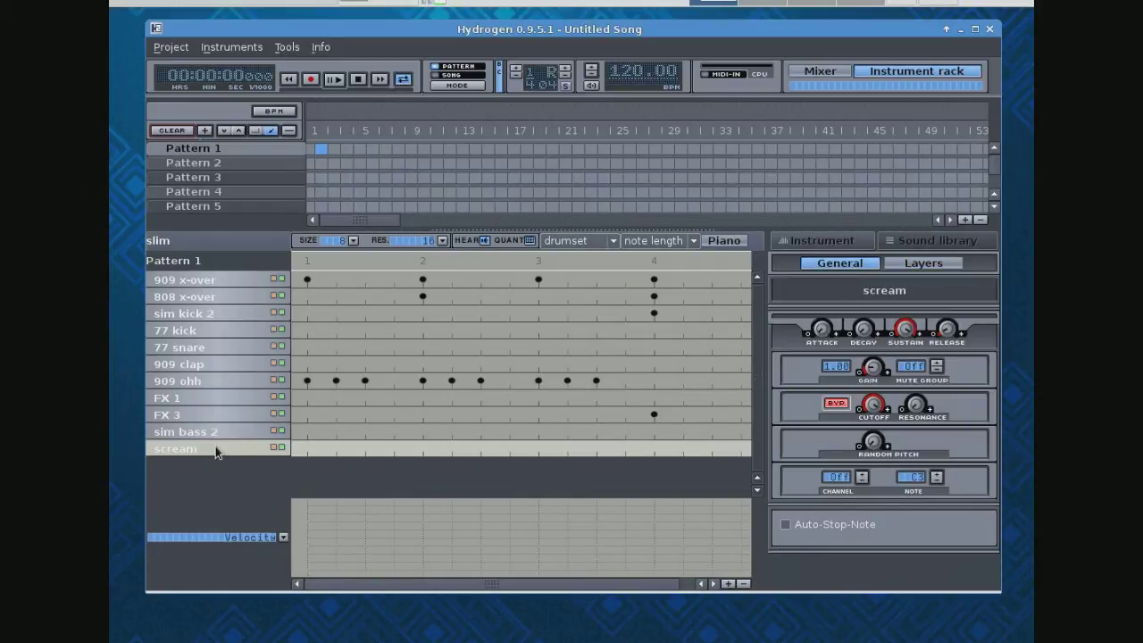
# Add a scream hit at beat 1 of Pattern 2 and audition it
pyautogui.click(222, 164)
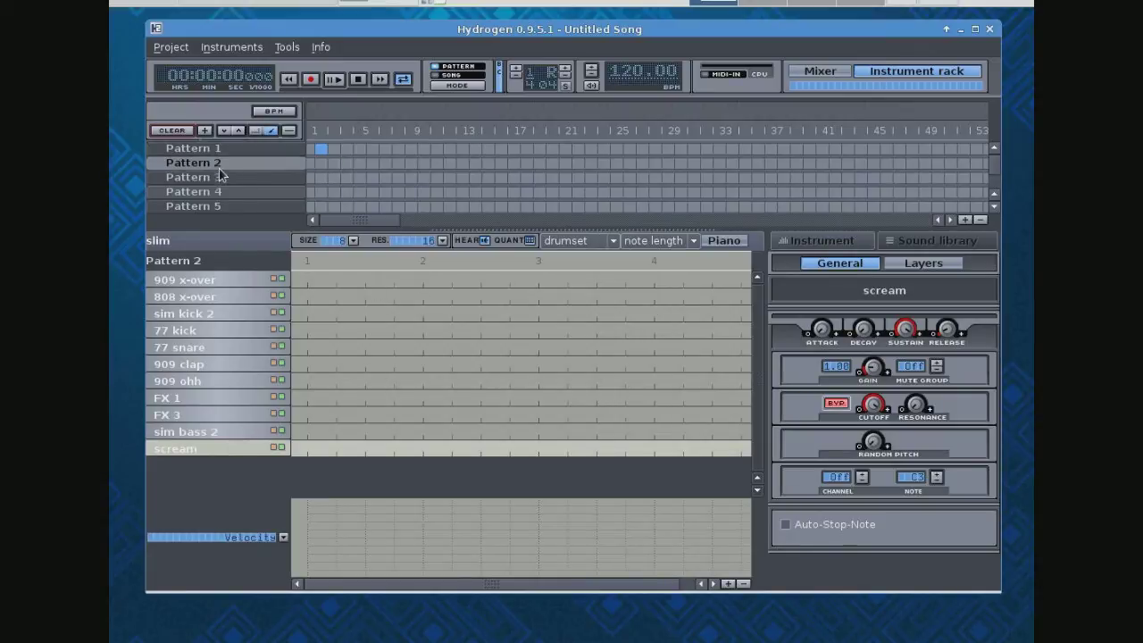
pyautogui.click(307, 448)
pyautogui.click(335, 81)
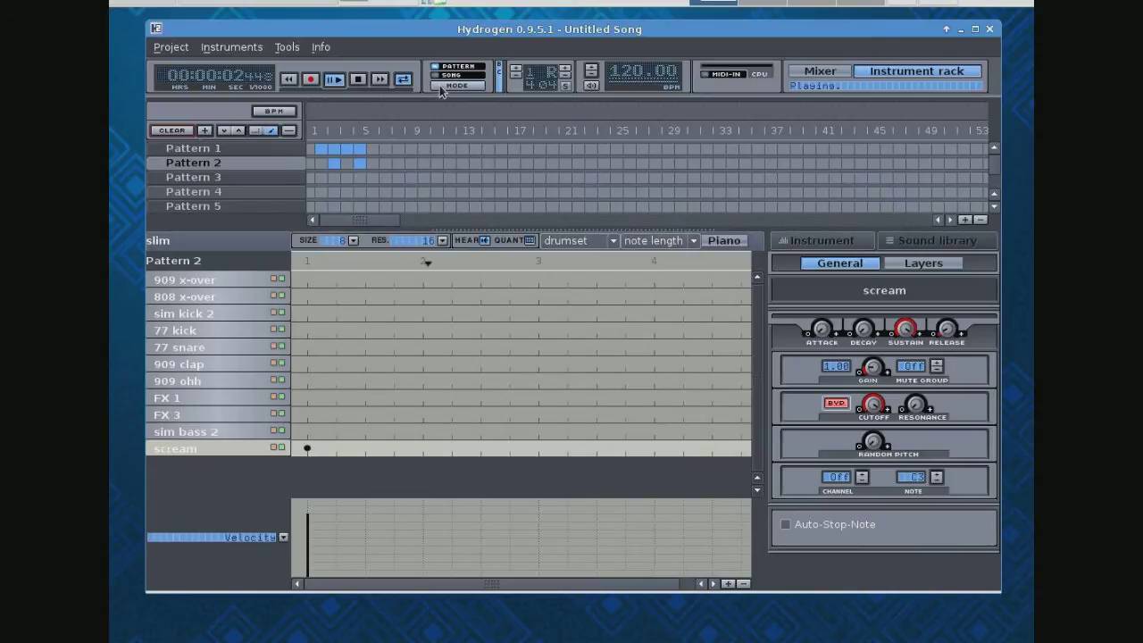
pyautogui.click(358, 80)
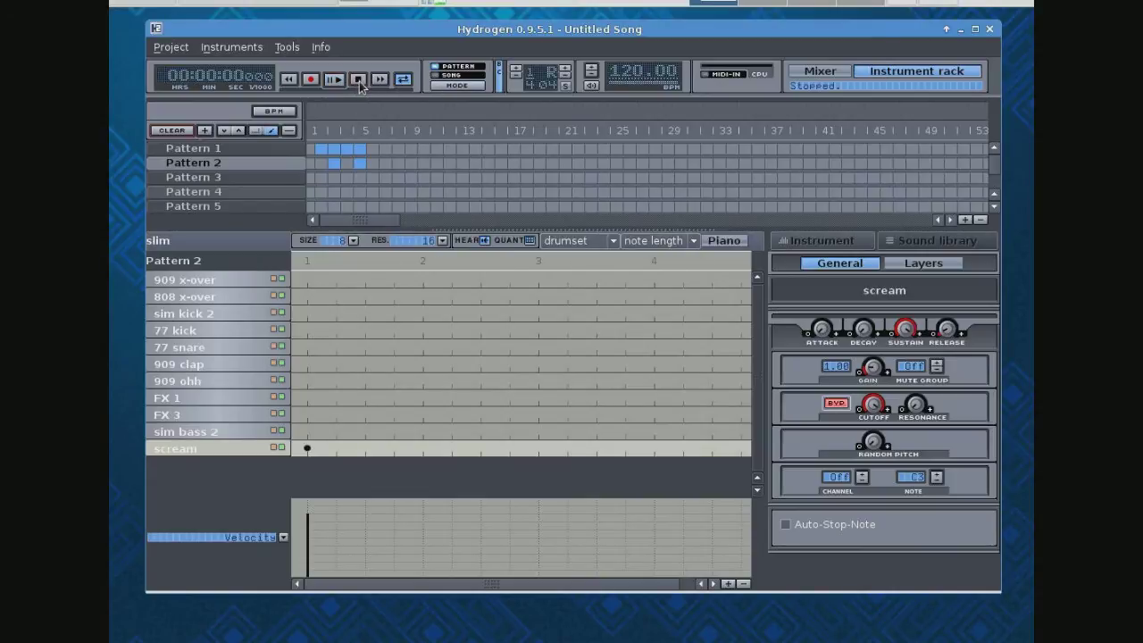
# Switch playback to SONG mode and play the whole song
pyautogui.click(437, 75)
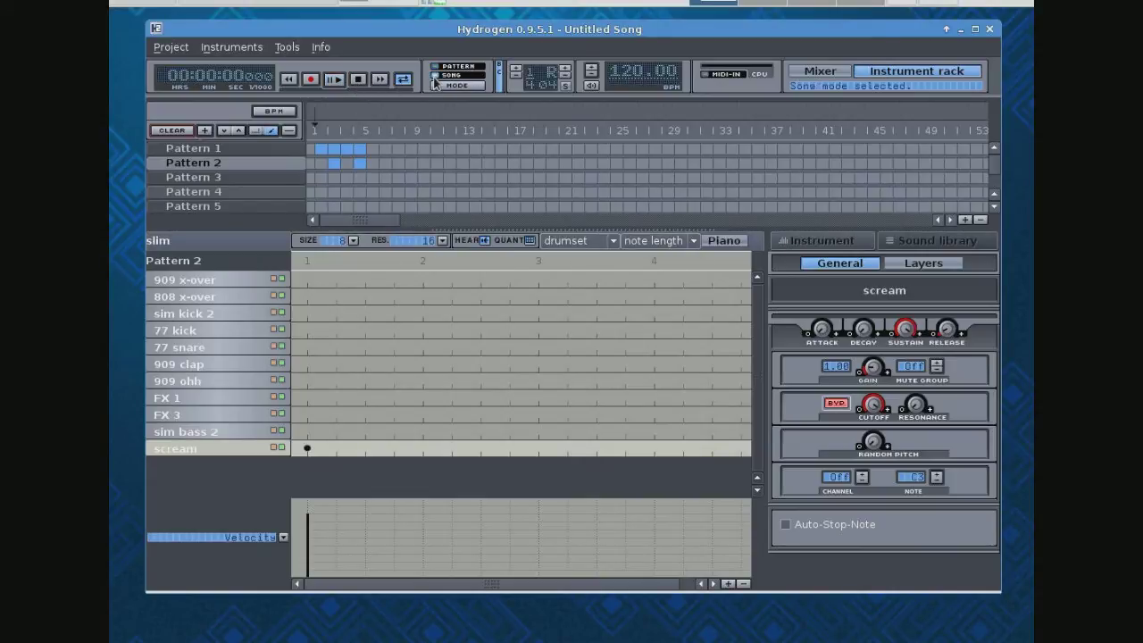
pyautogui.click(335, 80)
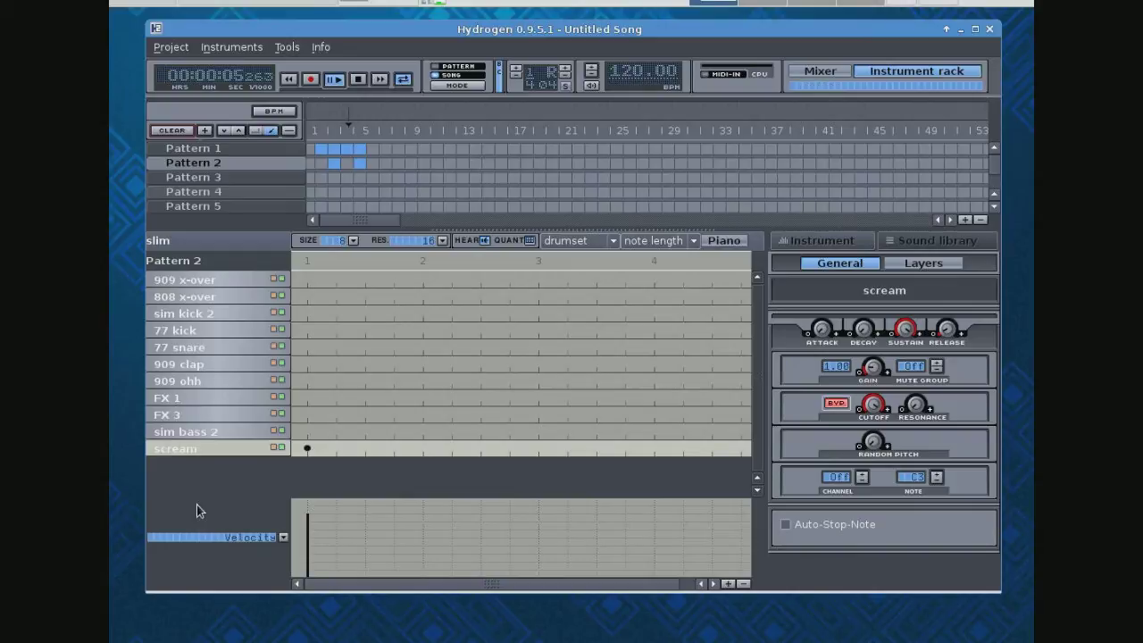
pyautogui.click(357, 79)
# Delete the Pattern 2 scream hit and add sim bass 2 notes before beats 2 and 3 of Pattern 1
pyautogui.click(306, 450)
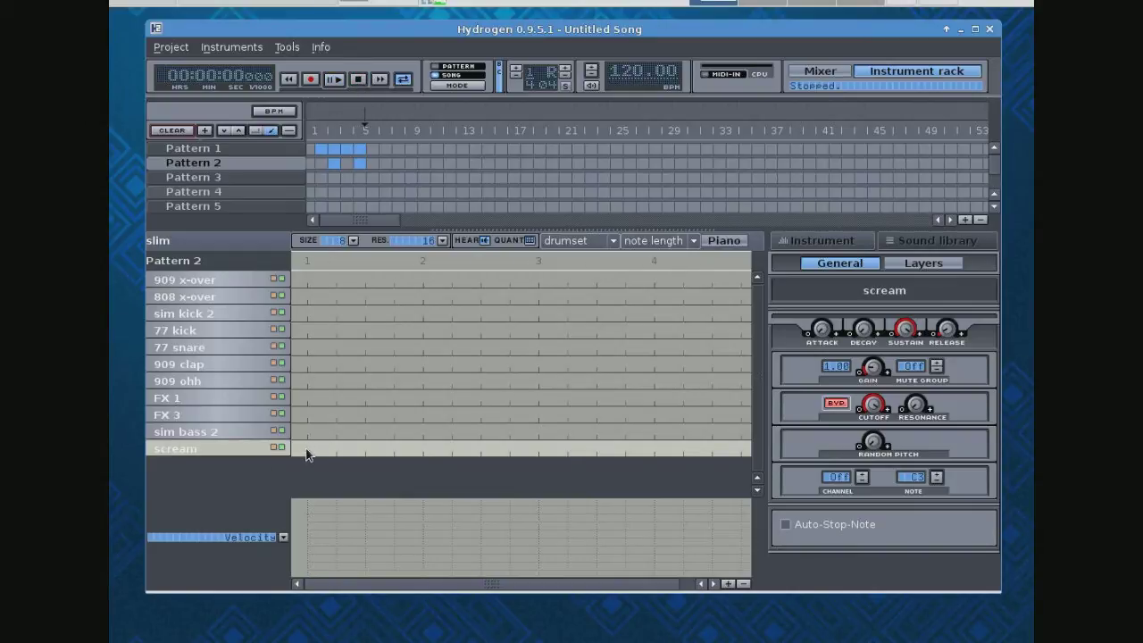
pyautogui.click(209, 431)
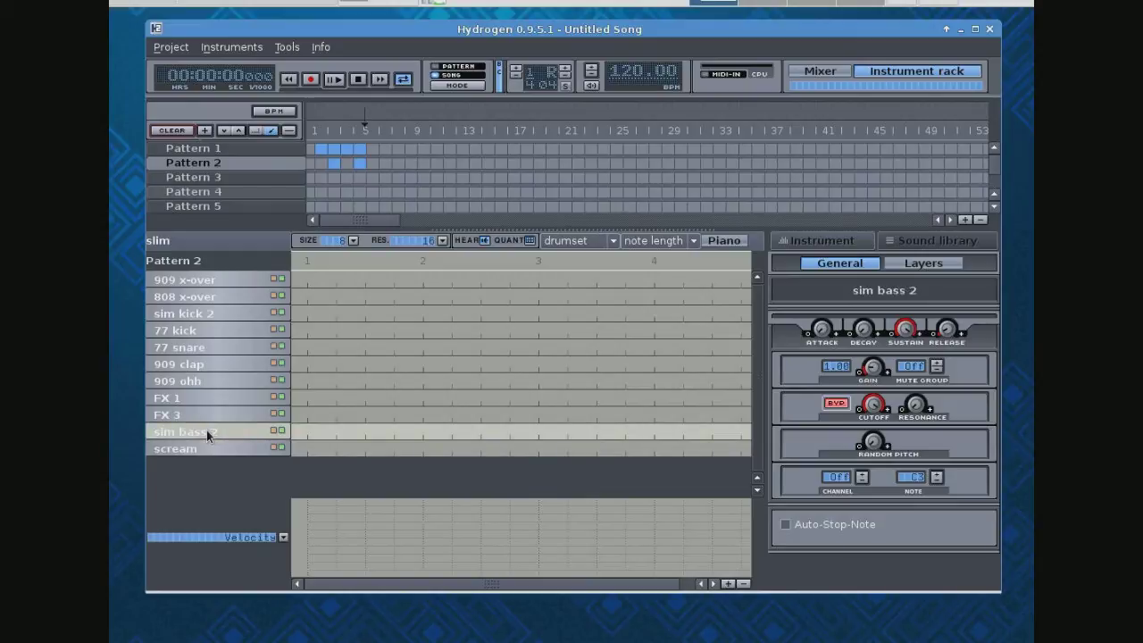
pyautogui.click(259, 149)
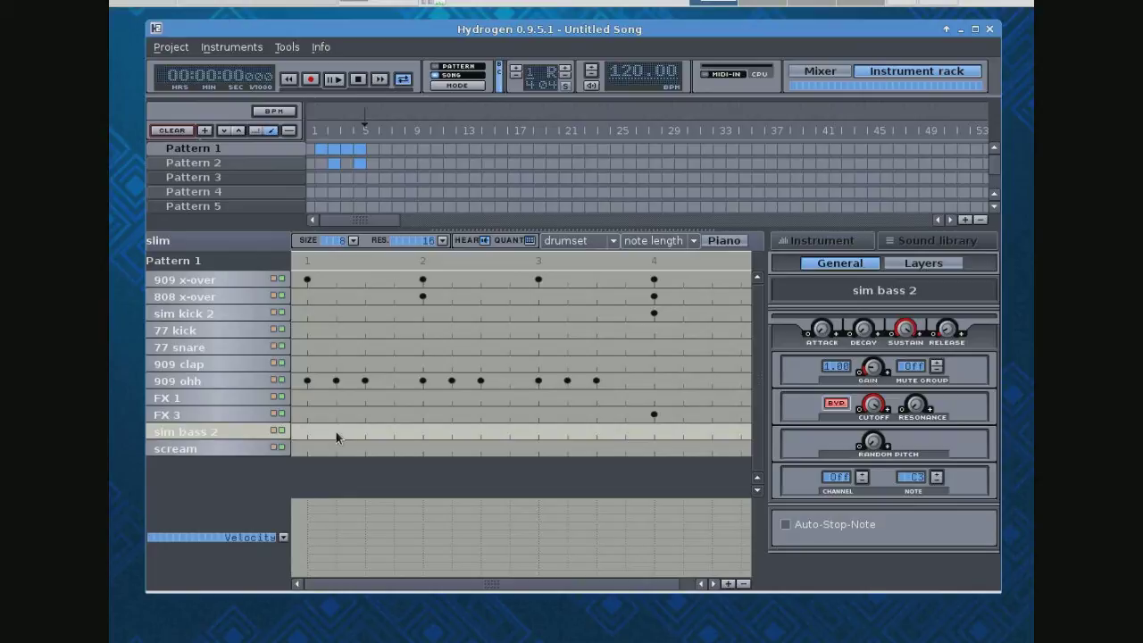
pyautogui.click(393, 432)
pyautogui.click(508, 432)
# Switch to the piano roll and try out a, d, e and c notes, then clear them
pyautogui.click(725, 241)
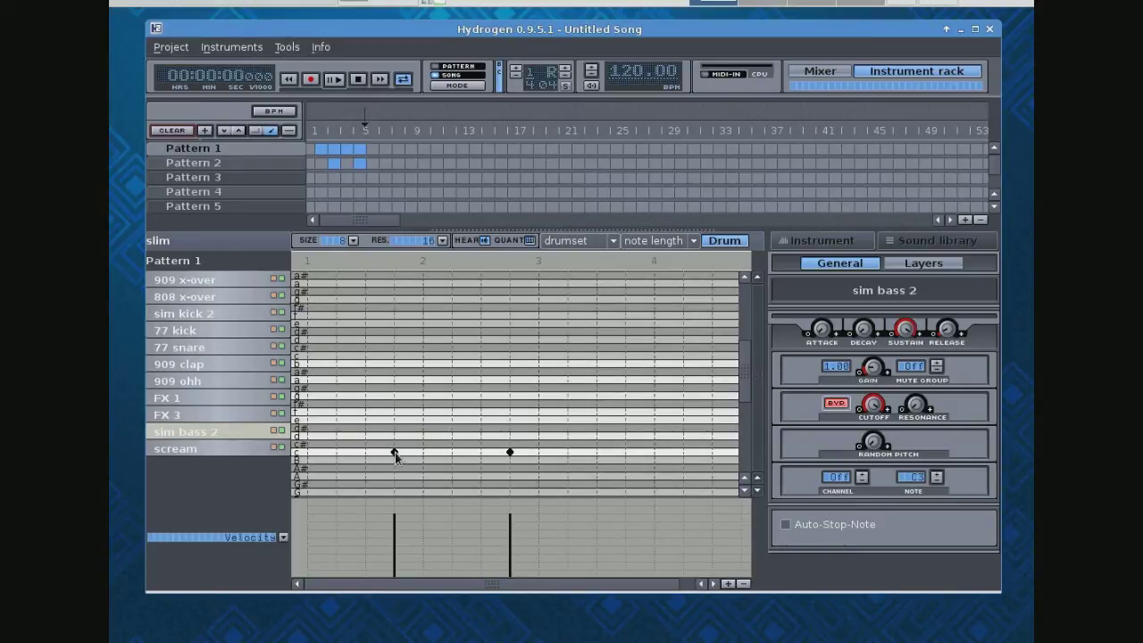
pyautogui.click(307, 452)
pyautogui.click(337, 380)
pyautogui.click(336, 436)
pyautogui.click(337, 379)
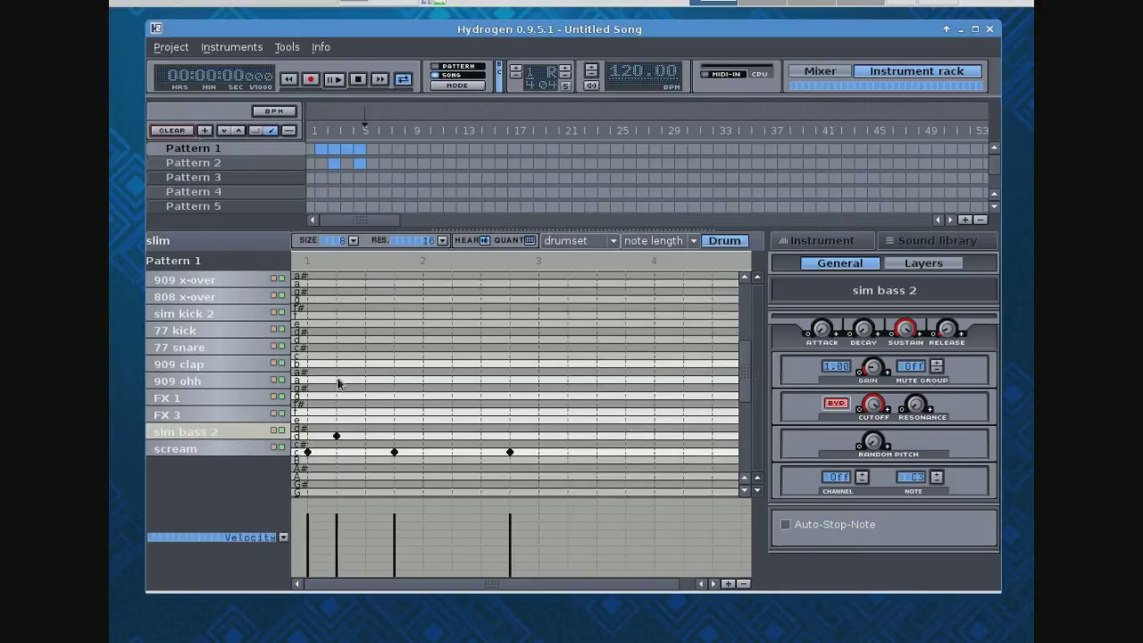
pyautogui.click(336, 436)
pyautogui.click(423, 420)
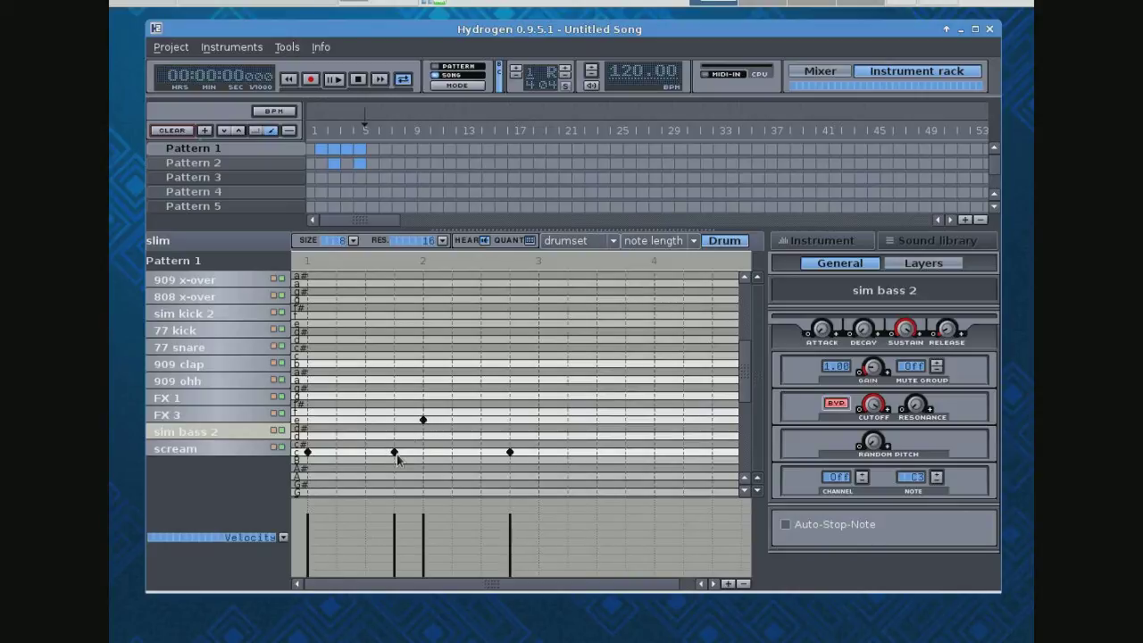
pyautogui.click(423, 452)
pyautogui.click(423, 420)
pyautogui.click(423, 452)
# Place low G, B and higher note pairs at beats 1, 2 and 3, removing the c notes
pyautogui.click(307, 484)
pyautogui.click(365, 484)
pyautogui.click(307, 452)
pyautogui.click(393, 452)
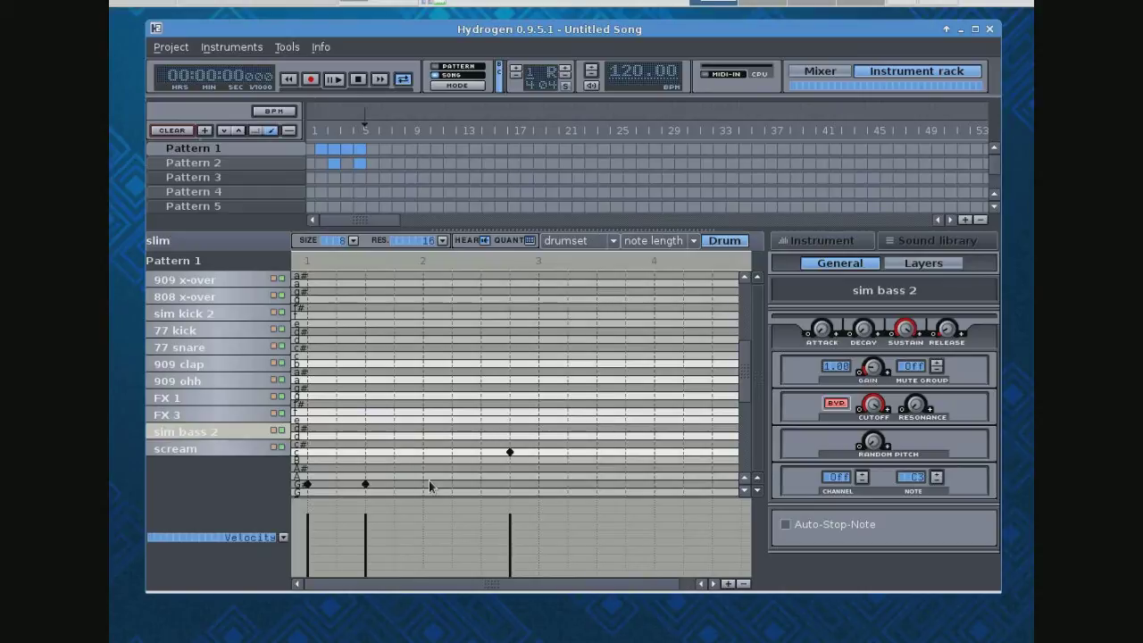
pyautogui.click(423, 459)
pyautogui.click(481, 459)
pyautogui.click(510, 451)
pyautogui.click(538, 436)
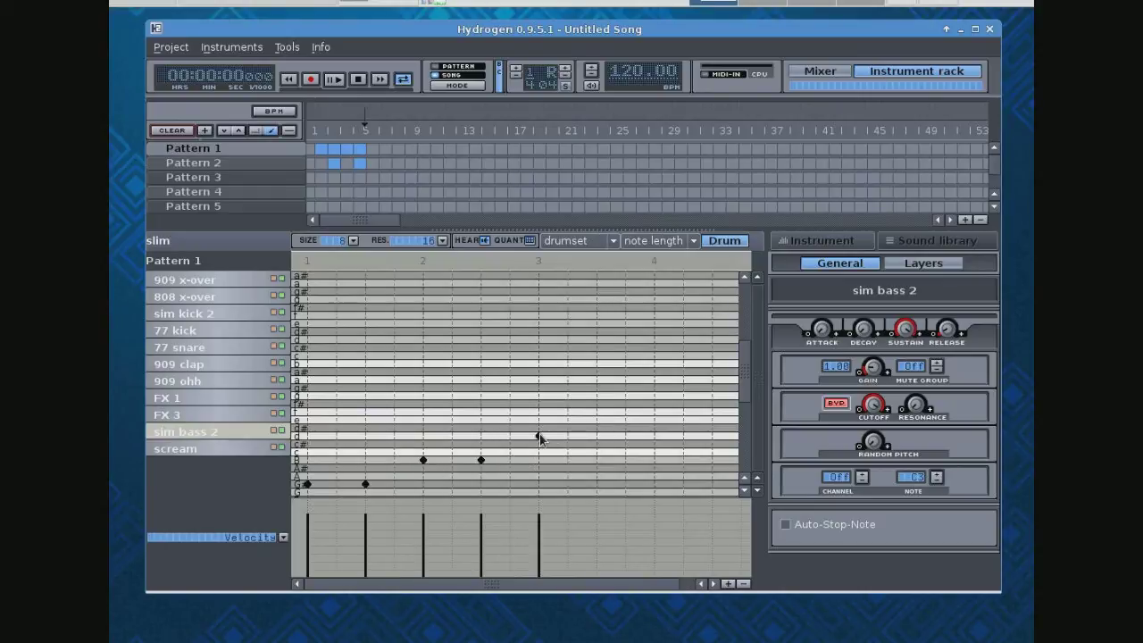
pyautogui.click(596, 436)
# Play the bass line and set sim bass 2's gain to 1.45
pyautogui.click(335, 79)
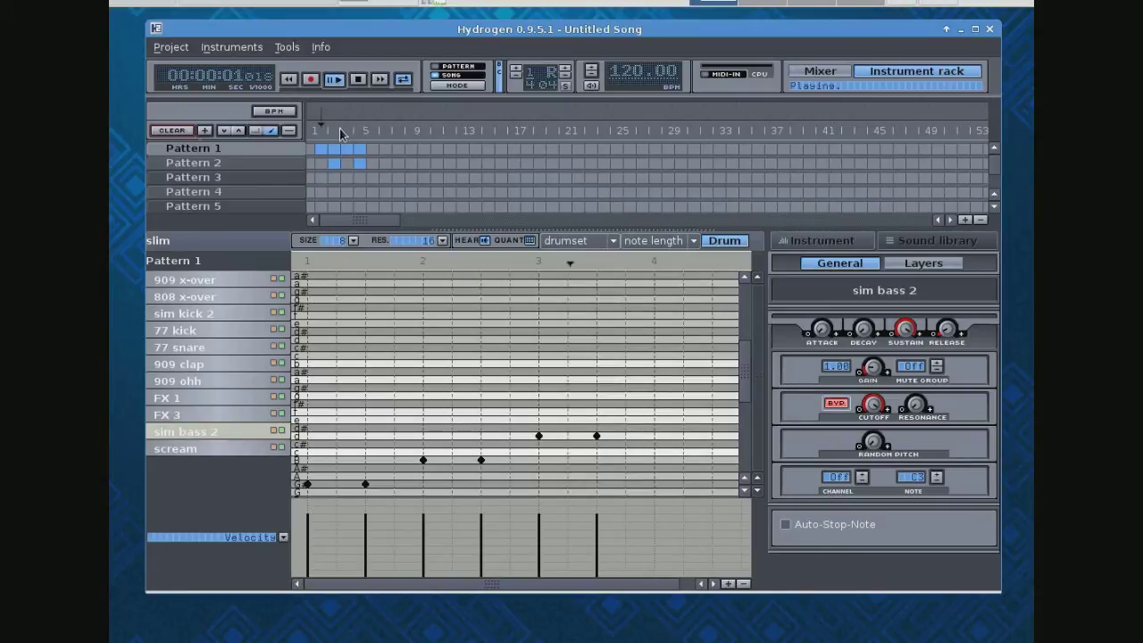
pyautogui.moveTo(873, 373); pyautogui.dragTo(867, 369)
pyautogui.moveTo(870, 368); pyautogui.dragTo(871, 355)
pyautogui.moveTo(873, 362); pyautogui.dragTo(871, 366)
pyautogui.press('space')
# Add scream notes on the c row at beat 1 and before beat 2, and on the f row at beat 2 and before beat 3
pyautogui.click(191, 450)
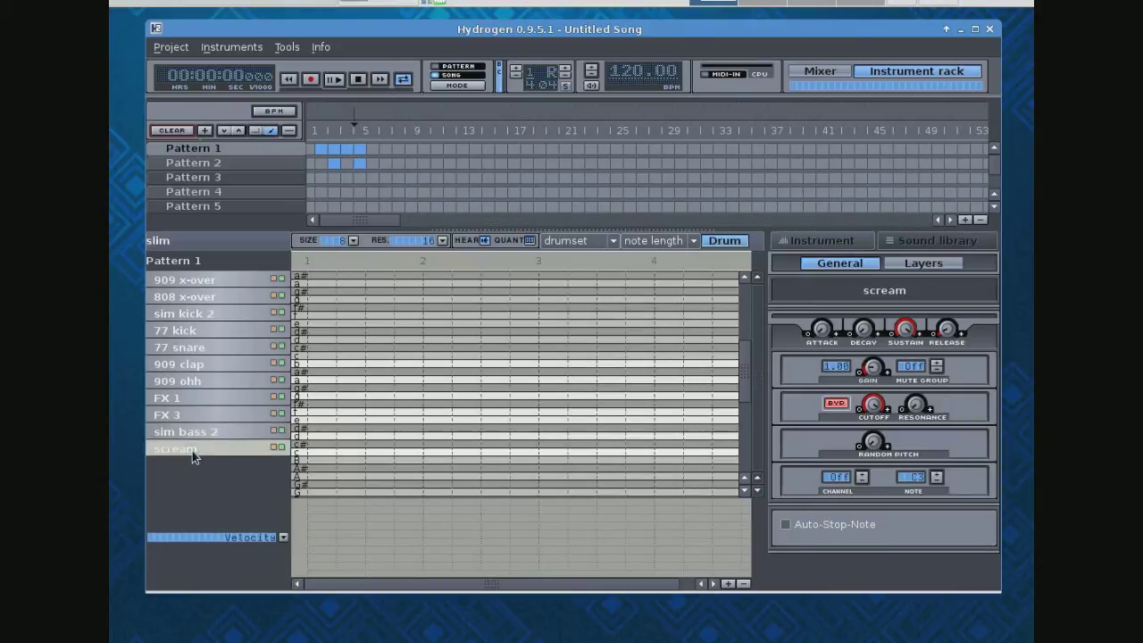
pyautogui.click(308, 452)
pyautogui.click(365, 452)
pyautogui.click(423, 411)
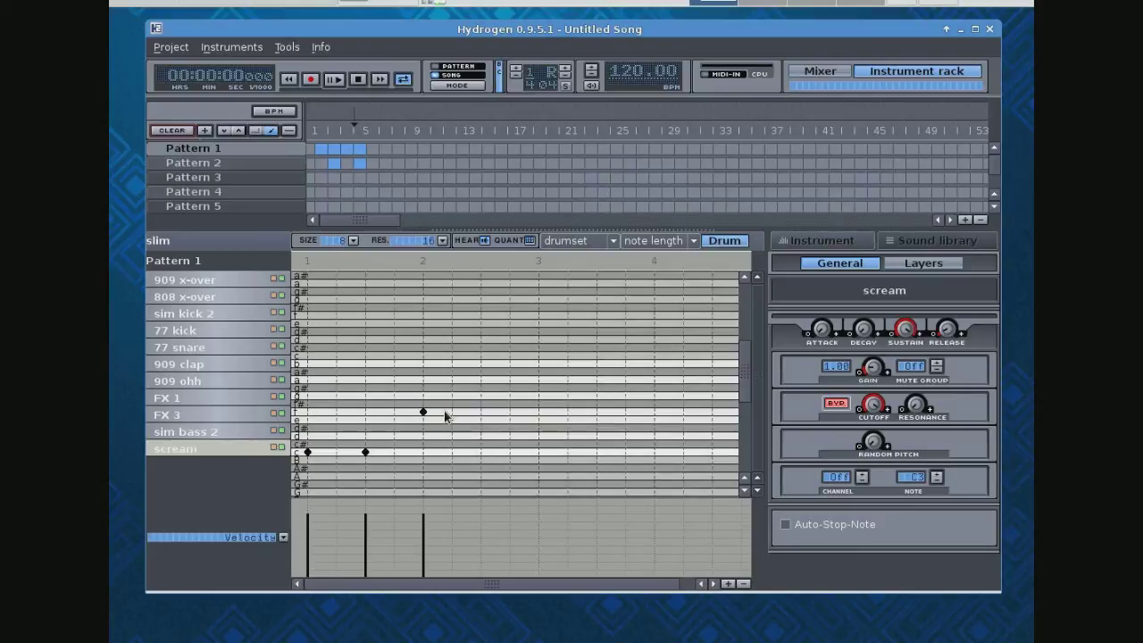
pyautogui.click(482, 411)
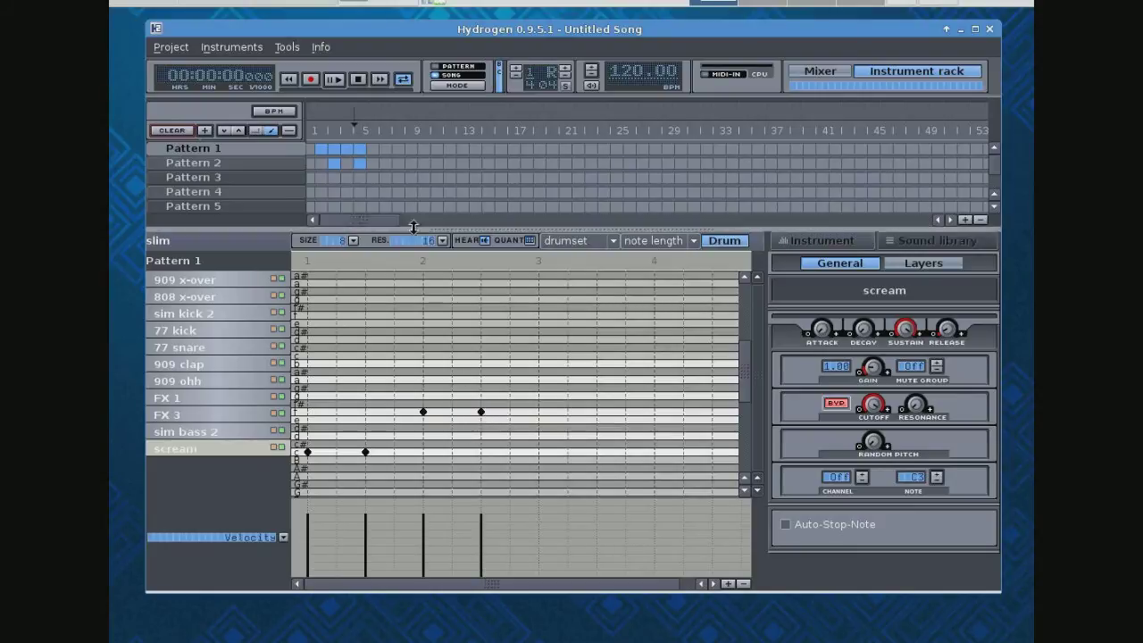
# Play and stop the pattern, then show the drumkit sound library
pyautogui.press('space')
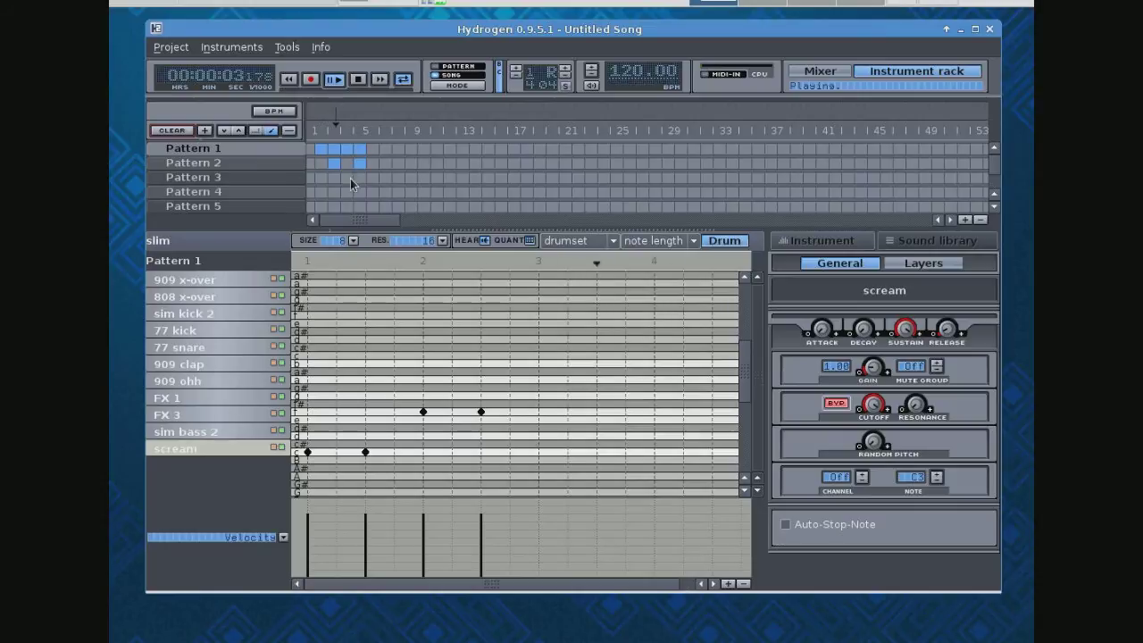
pyautogui.click(357, 80)
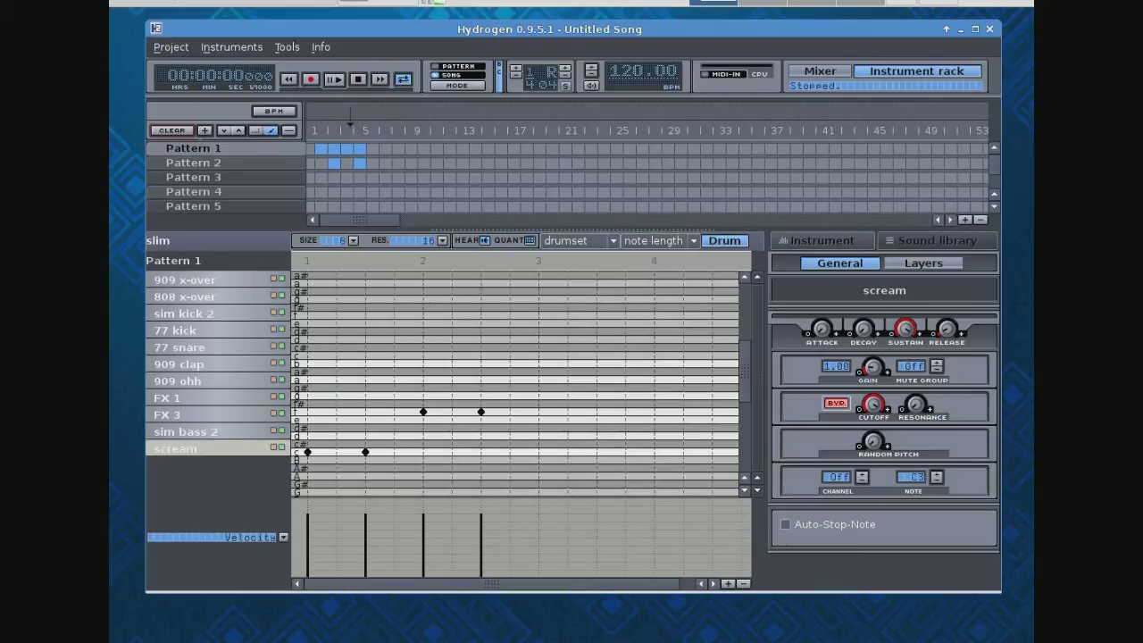
pyautogui.click(903, 245)
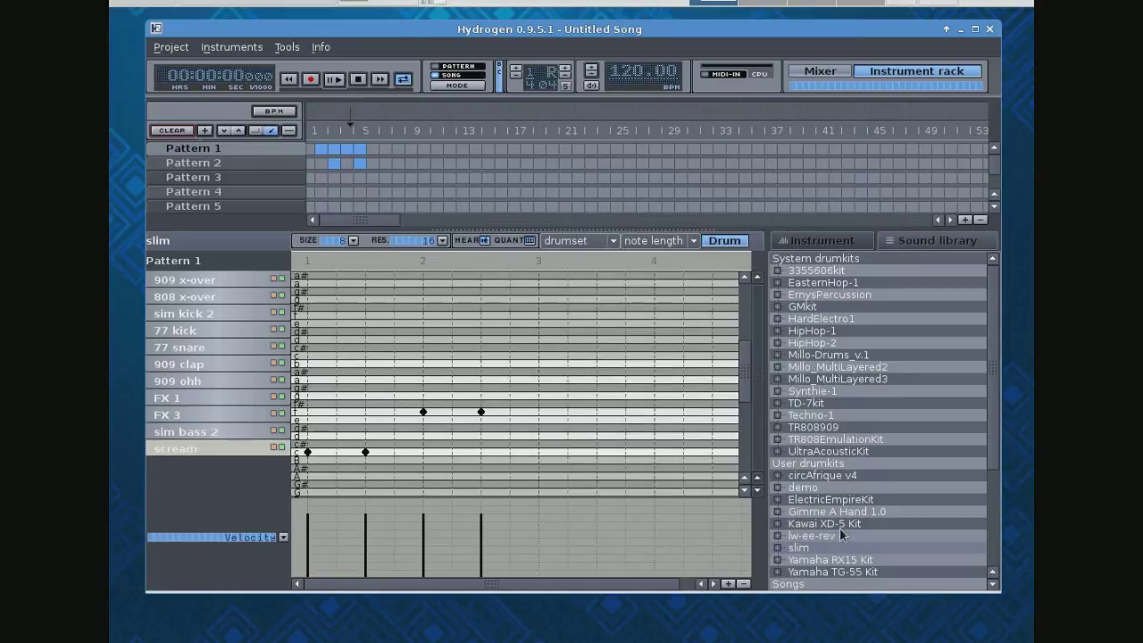
# Open the Save Sound Library dialog via Instruments > Save library for the slim kit
pyautogui.click(245, 48)
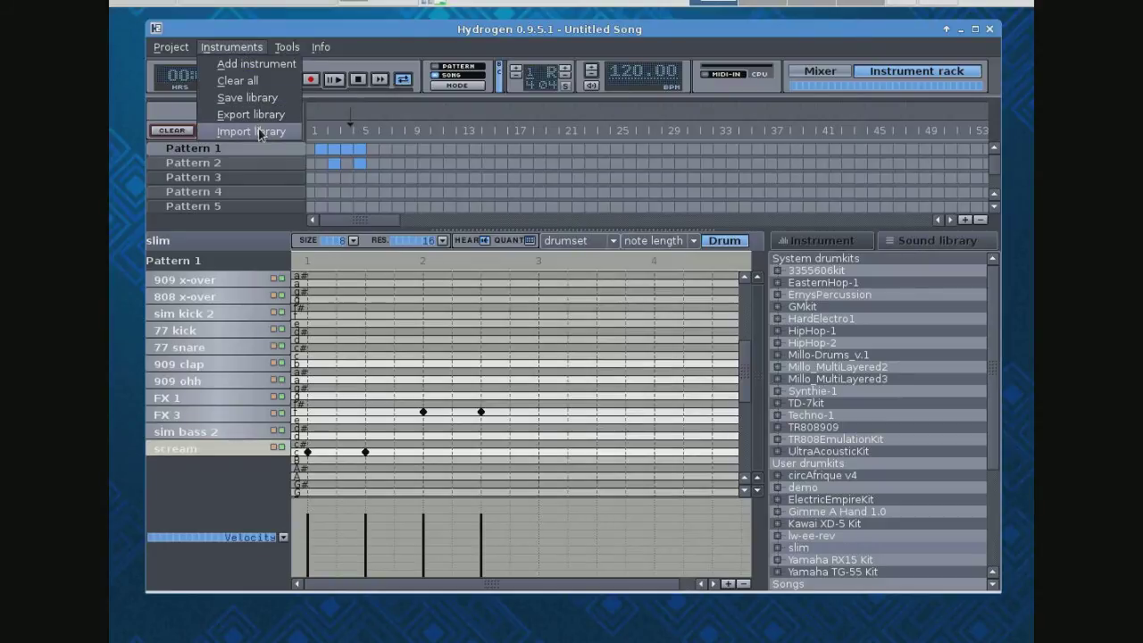
pyautogui.click(231, 48)
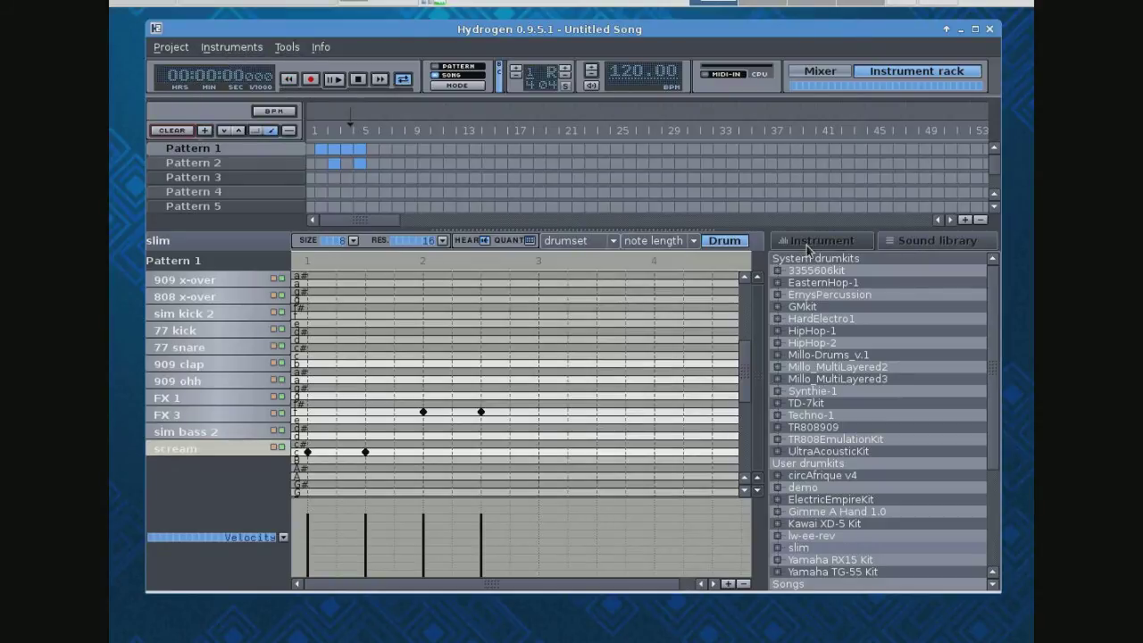
pyautogui.rightClick(812, 501)
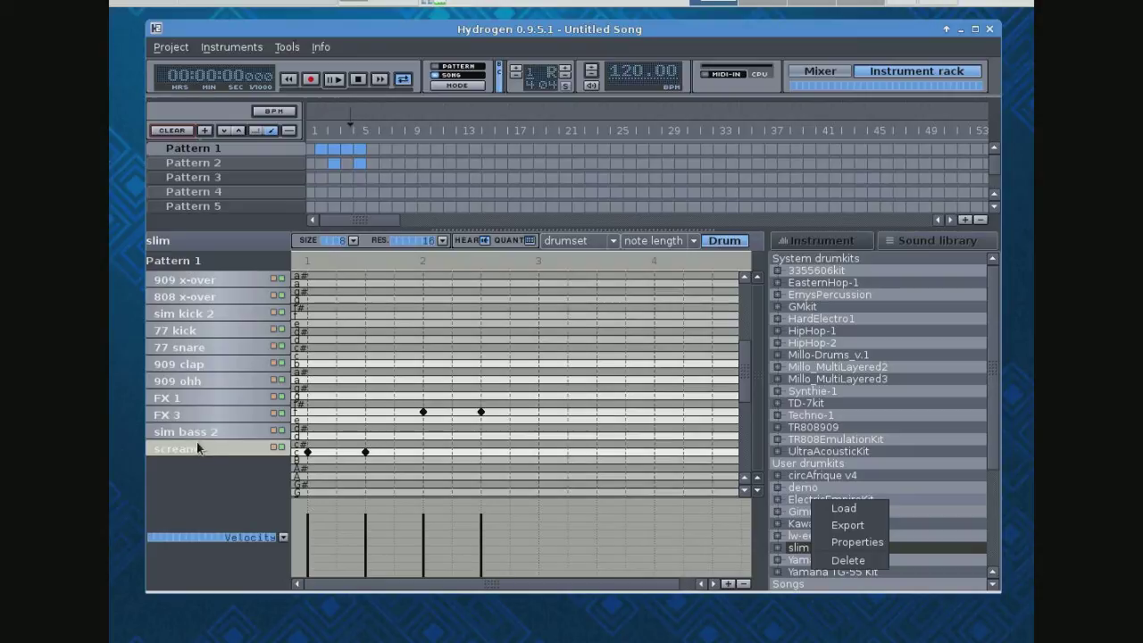
pyautogui.click(223, 51)
pyautogui.click(223, 50)
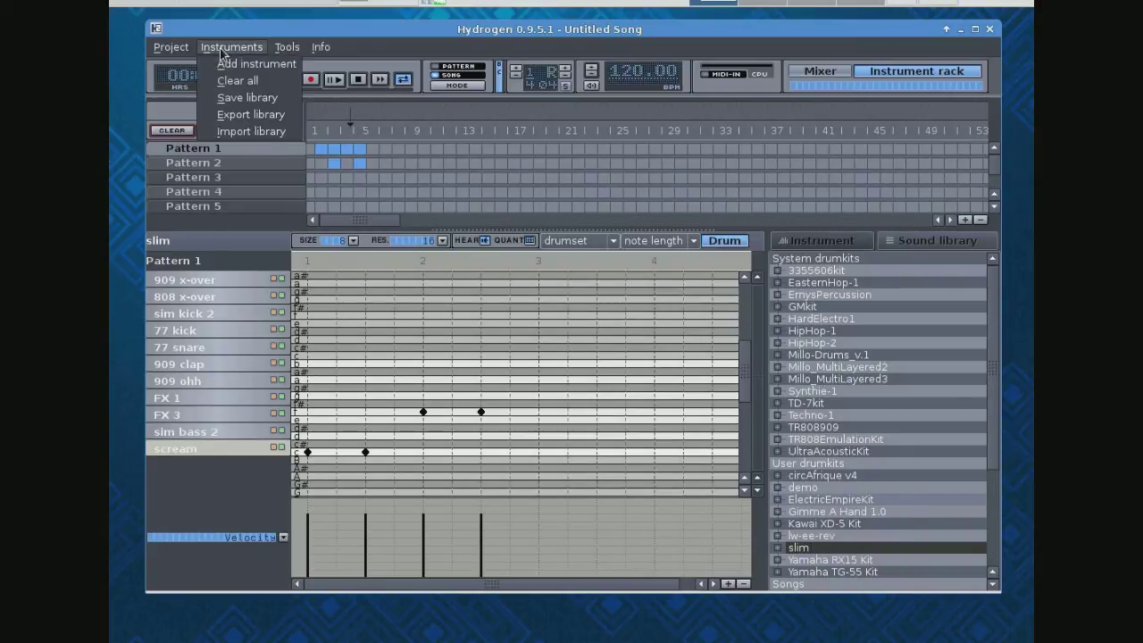
pyautogui.click(239, 98)
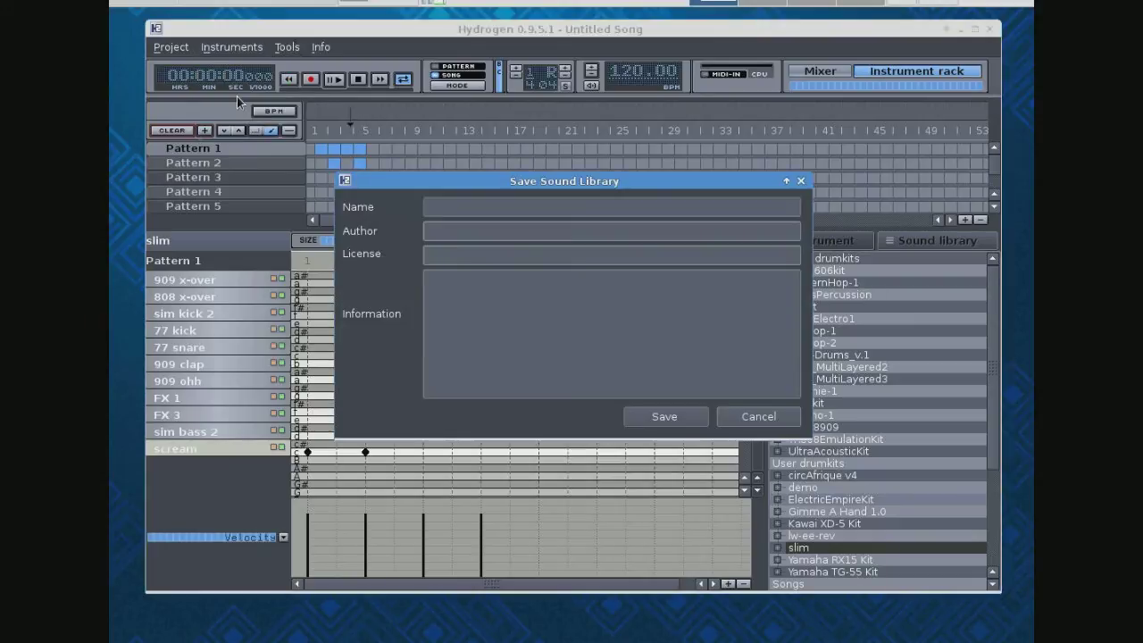
pyautogui.write('slim')
pyautogui.press('Return')
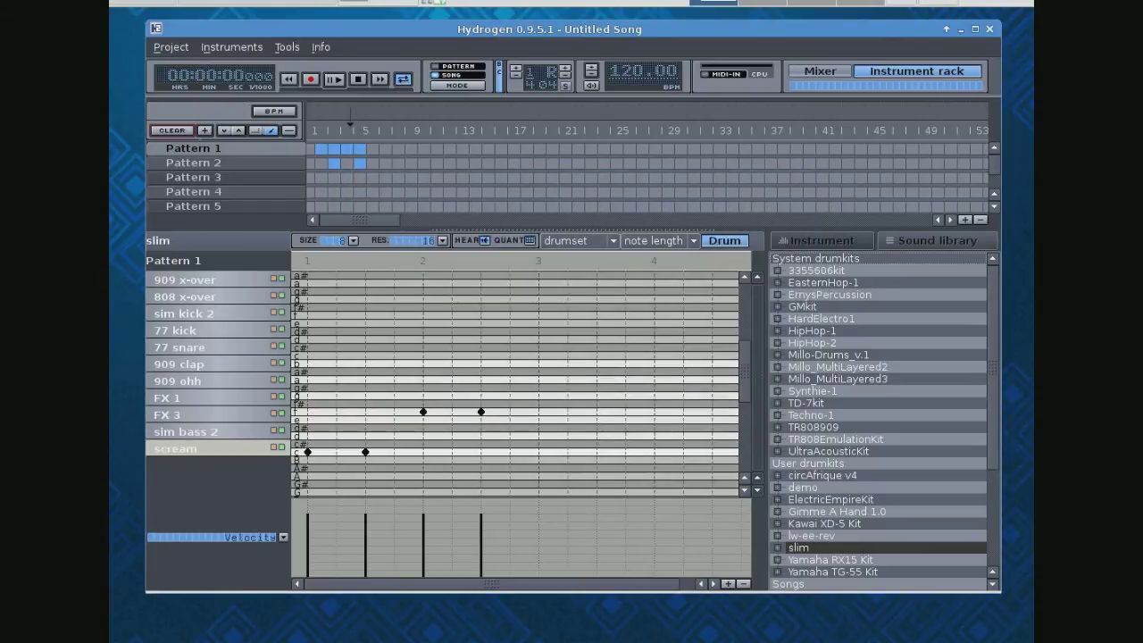
pyautogui.rightClick(829, 553)
pyautogui.click(851, 561)
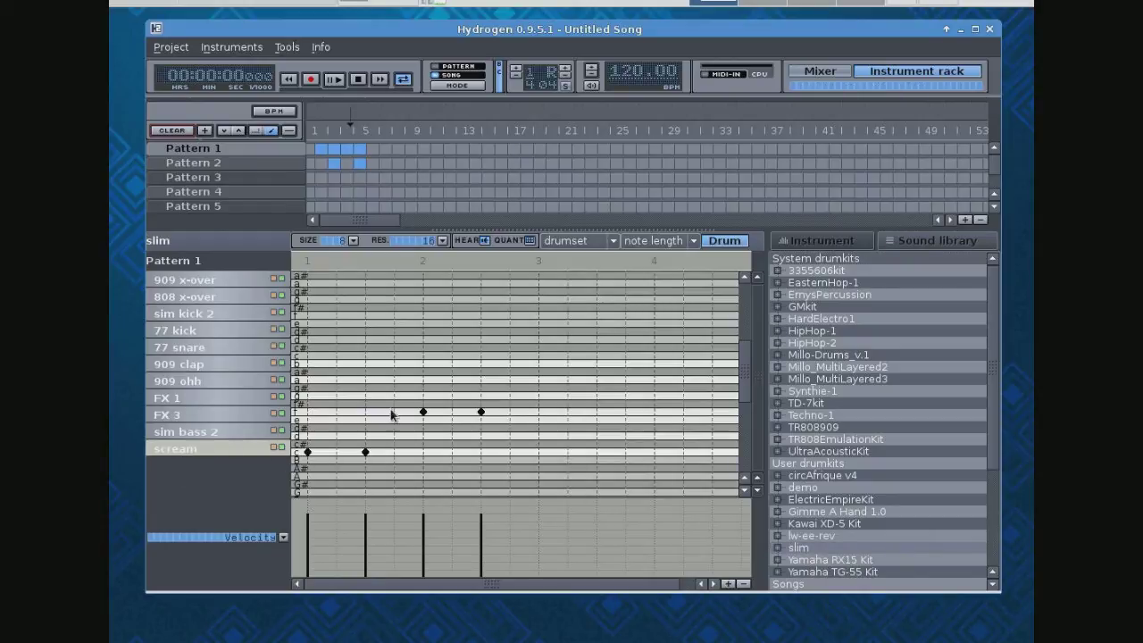
pyautogui.click(724, 241)
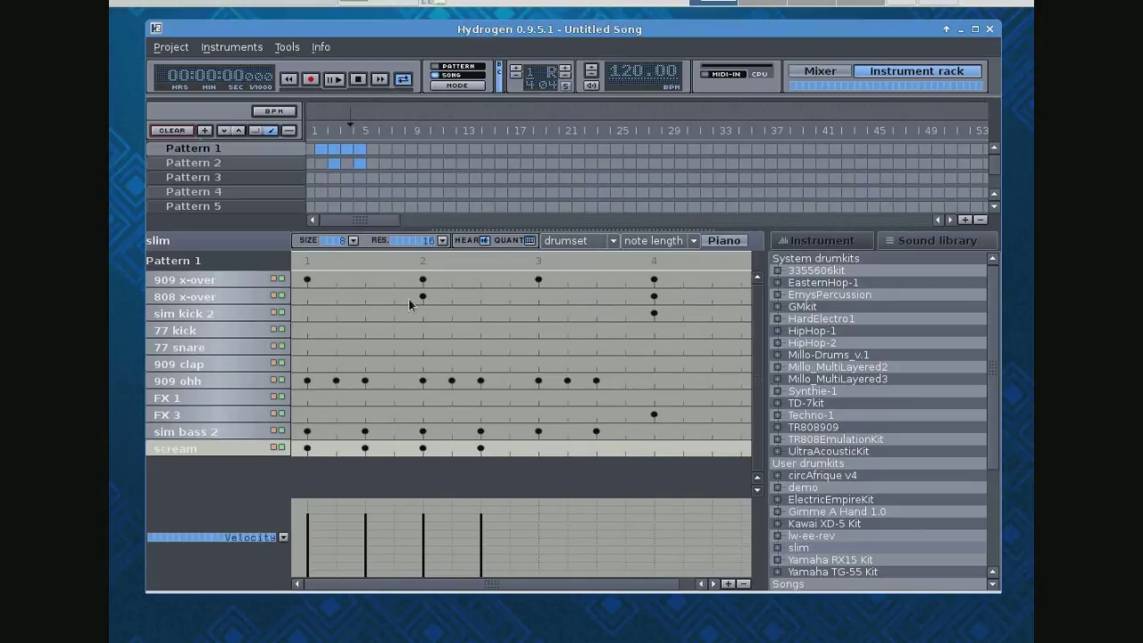
pyautogui.click(220, 431)
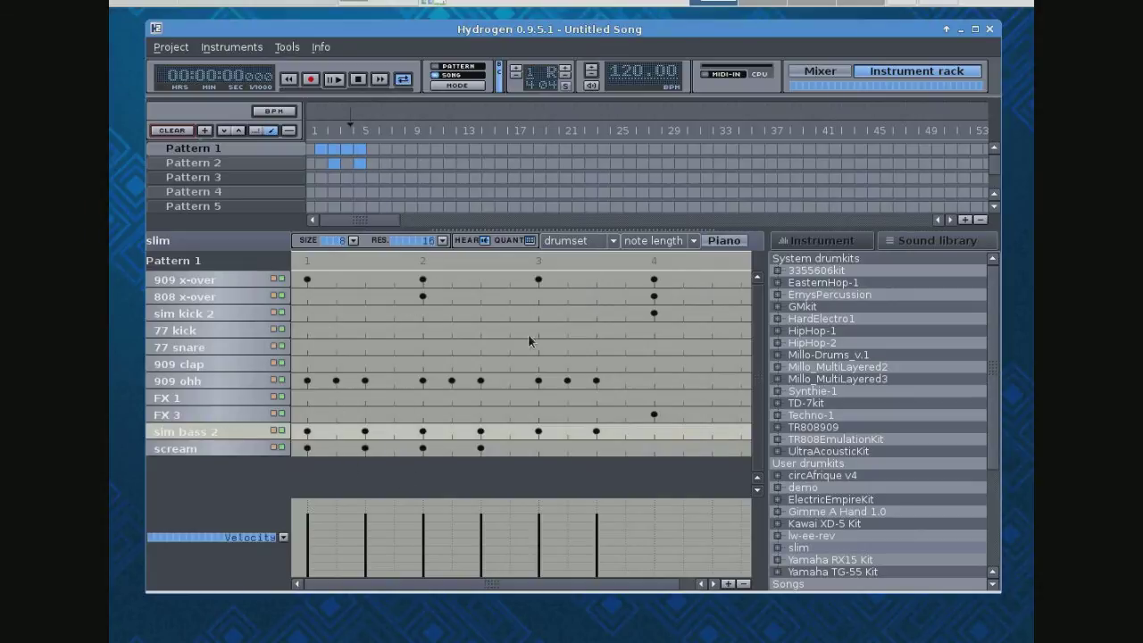
pyautogui.click(724, 241)
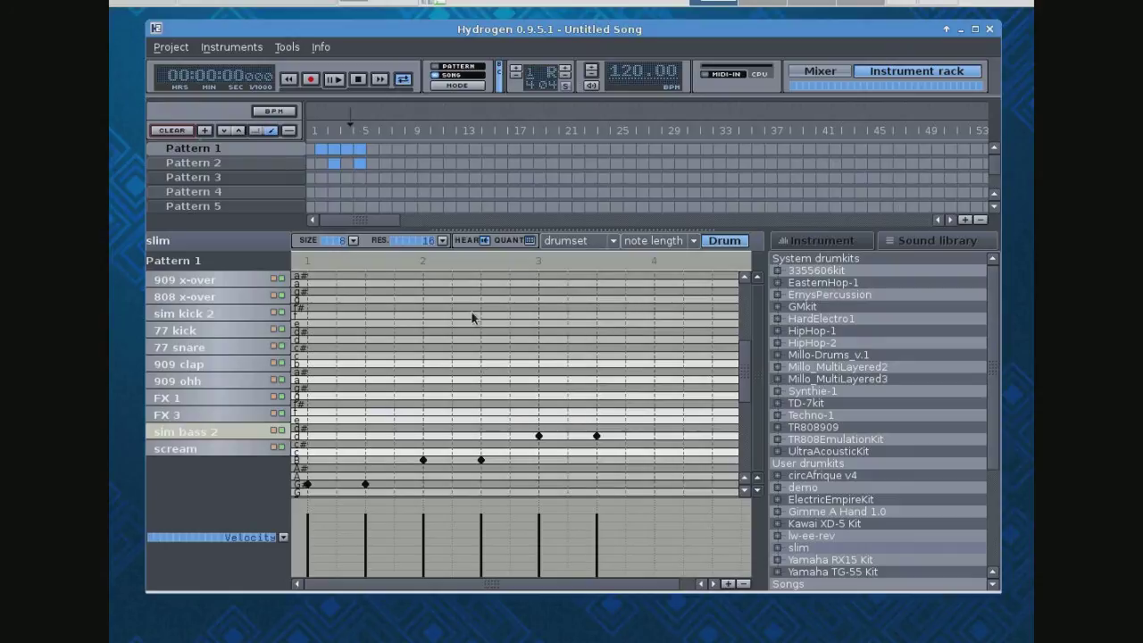
pyautogui.click(724, 241)
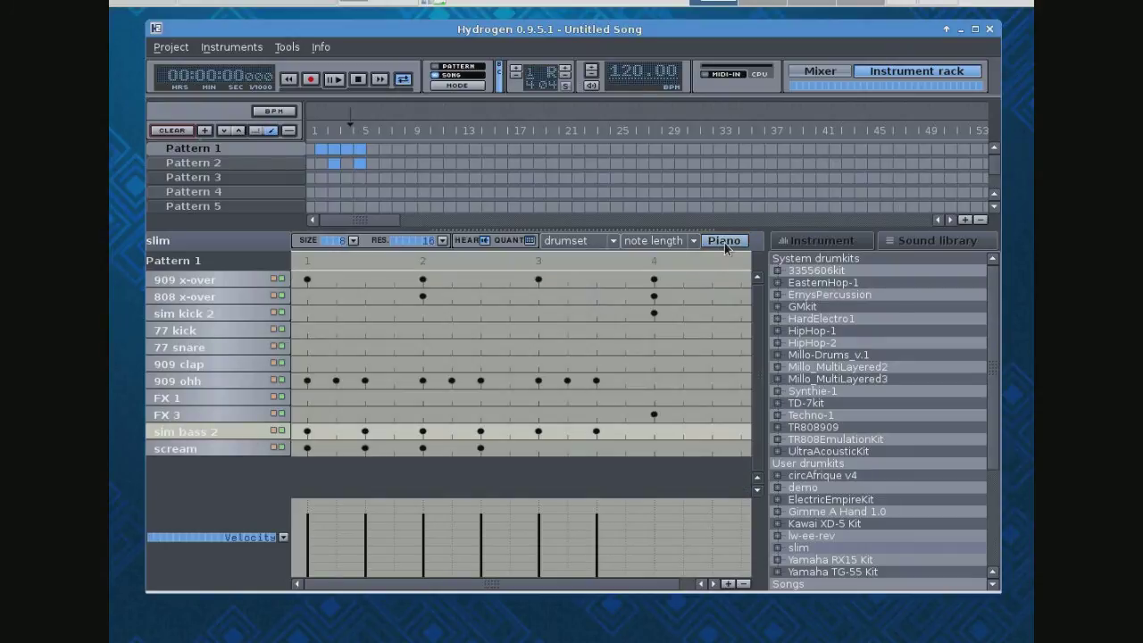
# Add a new kit instrument named cello and browse for a sample from its Layers tab
pyautogui.click(813, 244)
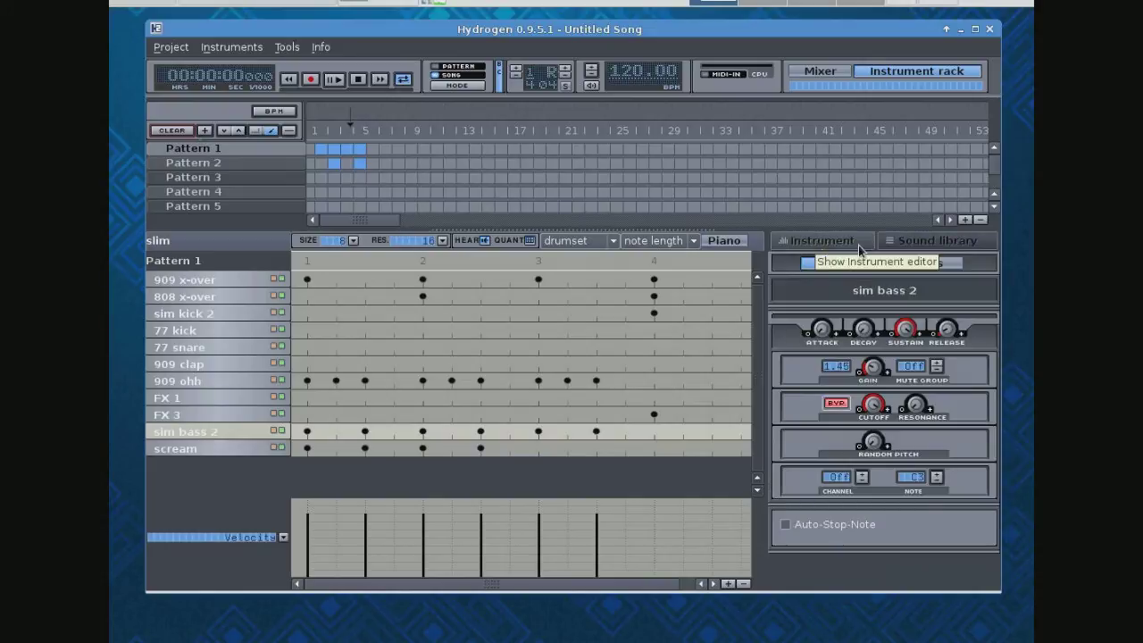
pyautogui.click(215, 50)
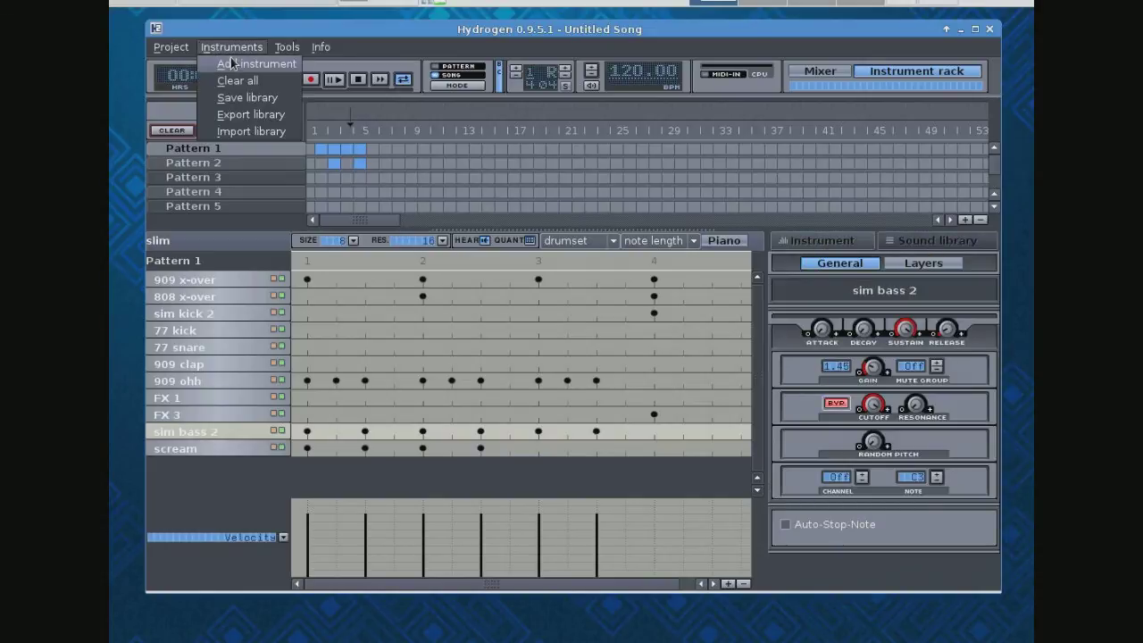
pyautogui.click(236, 64)
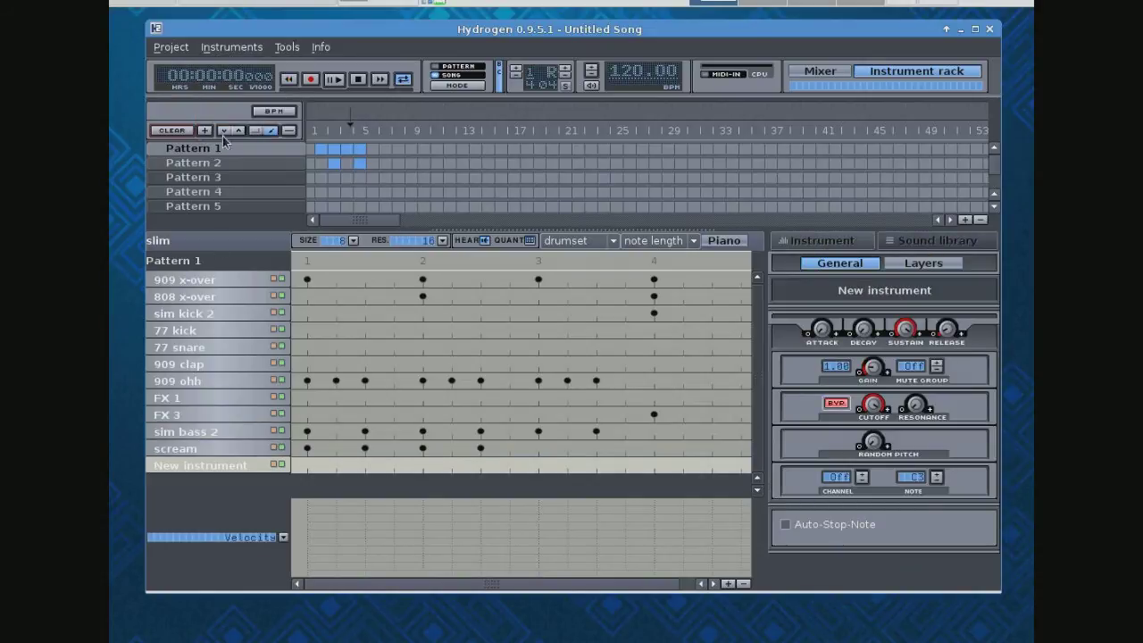
pyautogui.doubleClick(222, 464)
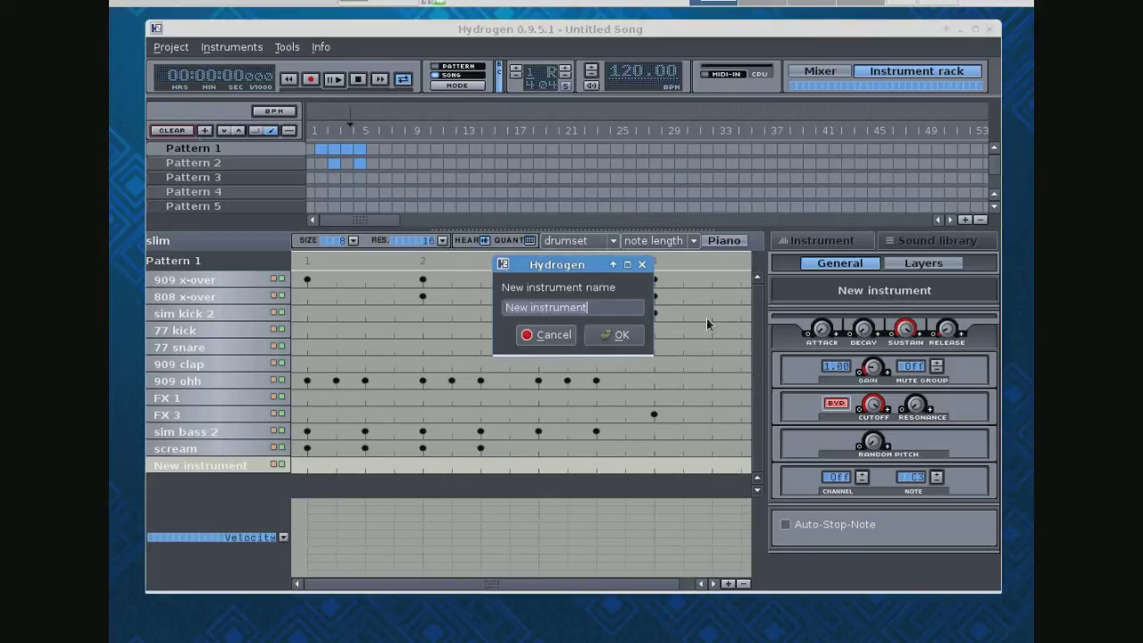
pyautogui.write('cello')
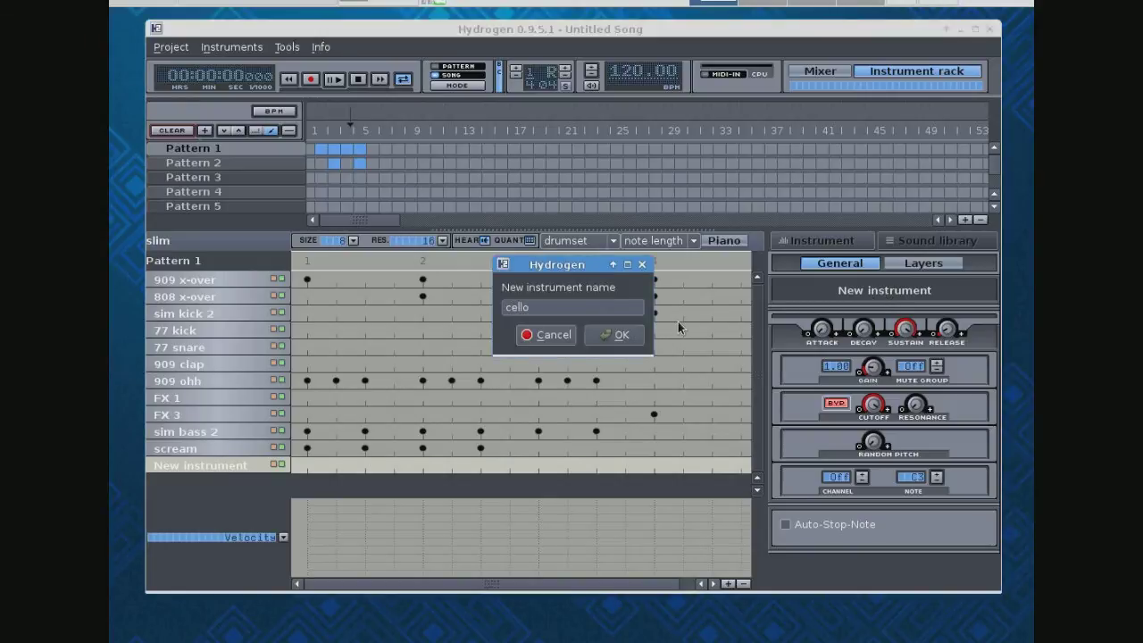
pyautogui.press('Return')
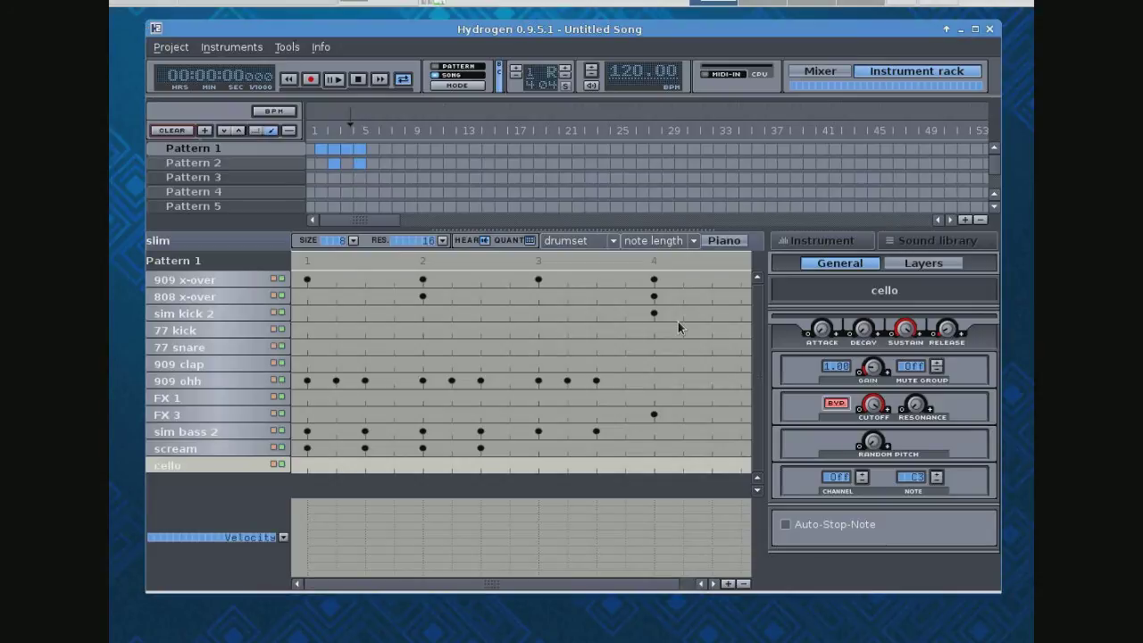
pyautogui.click(933, 265)
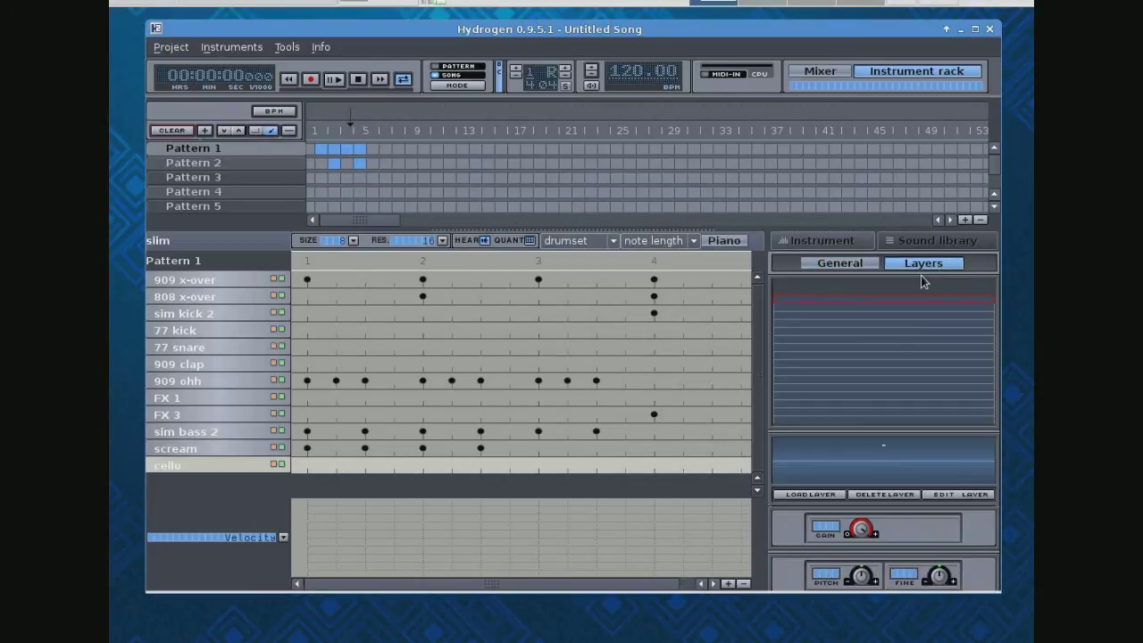
pyautogui.click(825, 494)
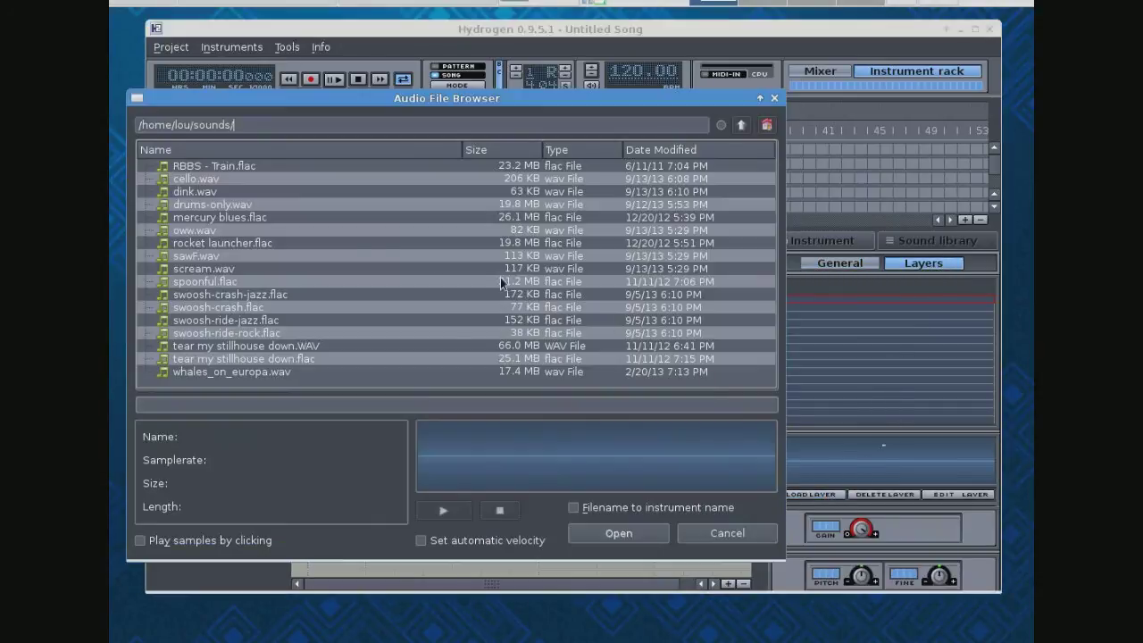
# Load cello.wav as the cello's first layer and switch the pattern to Piano entry
pyautogui.click(198, 181)
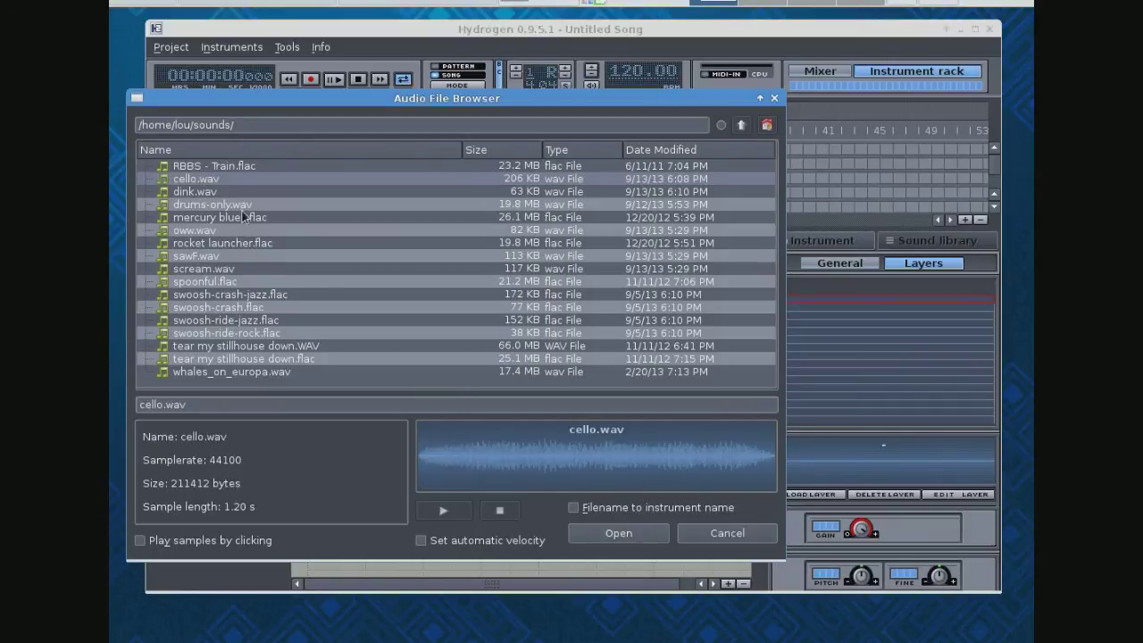
pyautogui.click(626, 534)
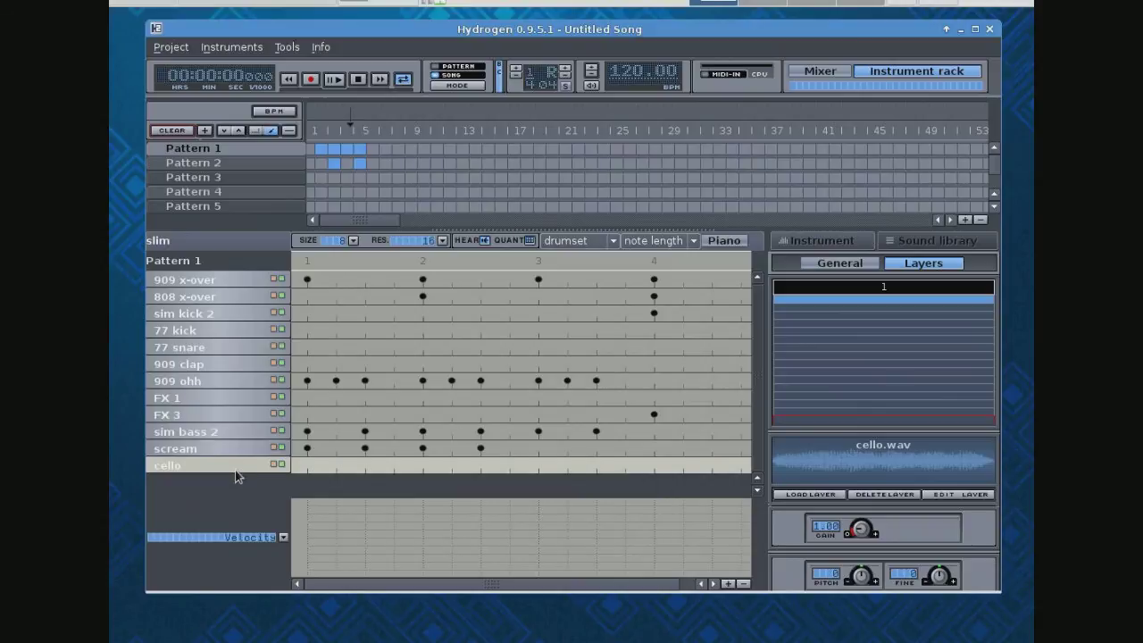
pyautogui.click(724, 241)
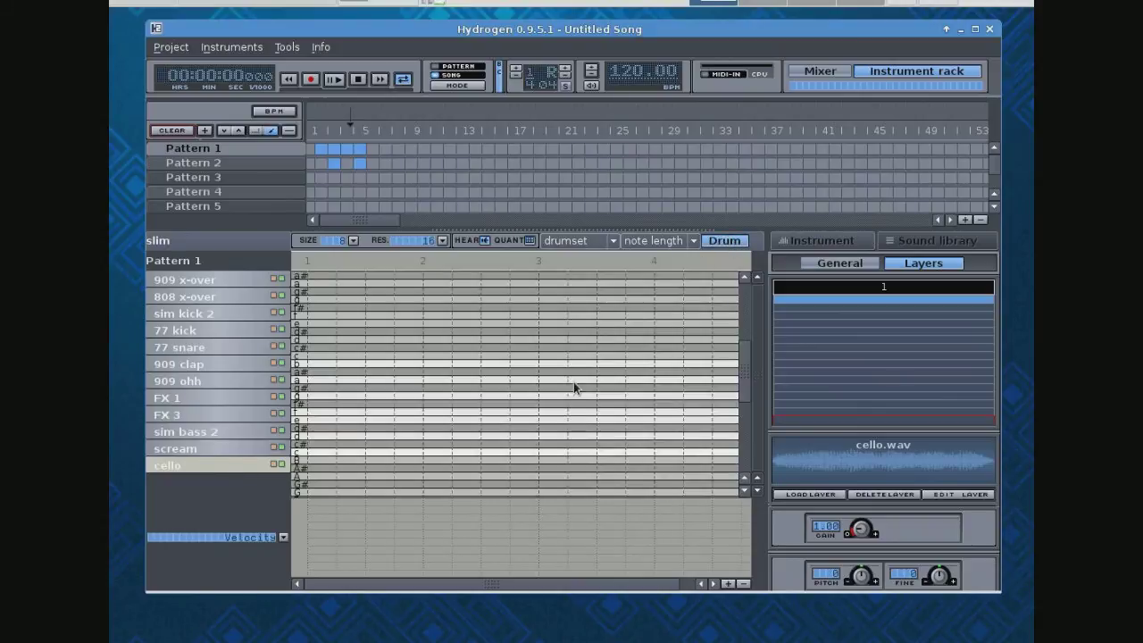
# Place cello notes on the g row at beats 1 and 2
pyautogui.click(307, 396)
pyautogui.click(337, 397)
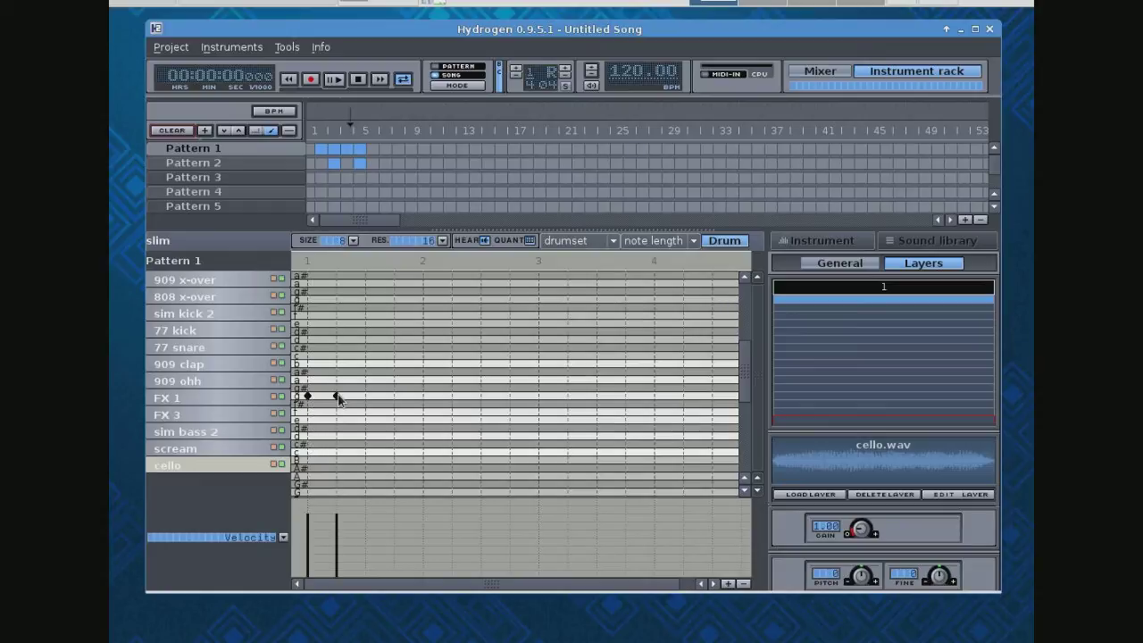
pyautogui.click(337, 396)
pyautogui.click(423, 396)
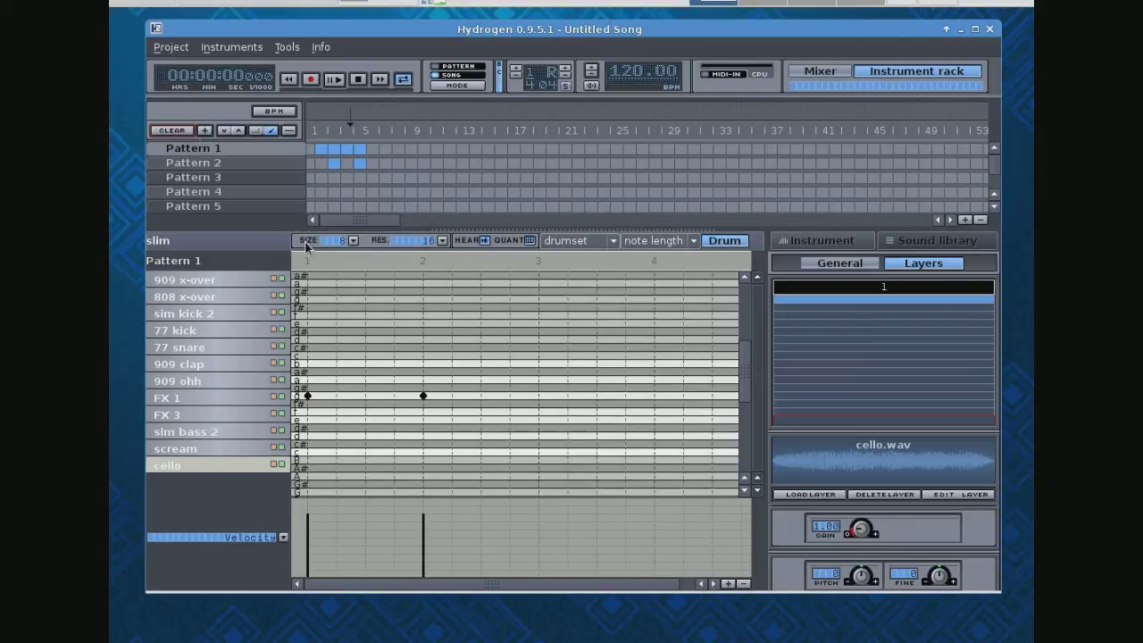
# Play and stop the pattern, then bring up the scream instrument's context menu
pyautogui.click(336, 79)
pyautogui.click(357, 79)
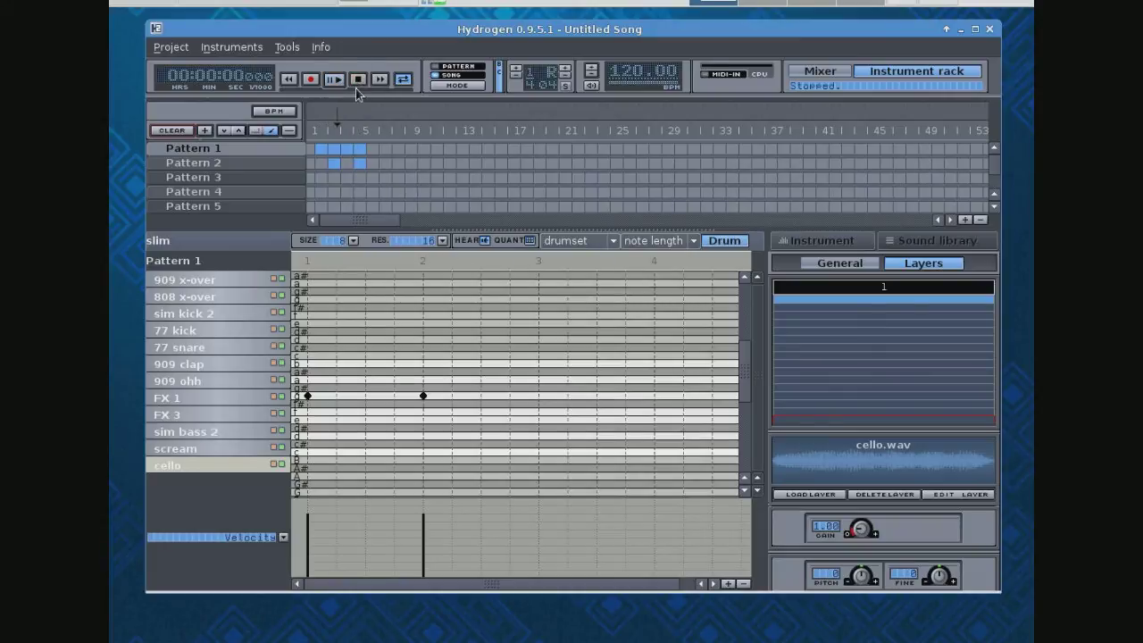
pyautogui.click(217, 444)
pyautogui.rightClick(218, 443)
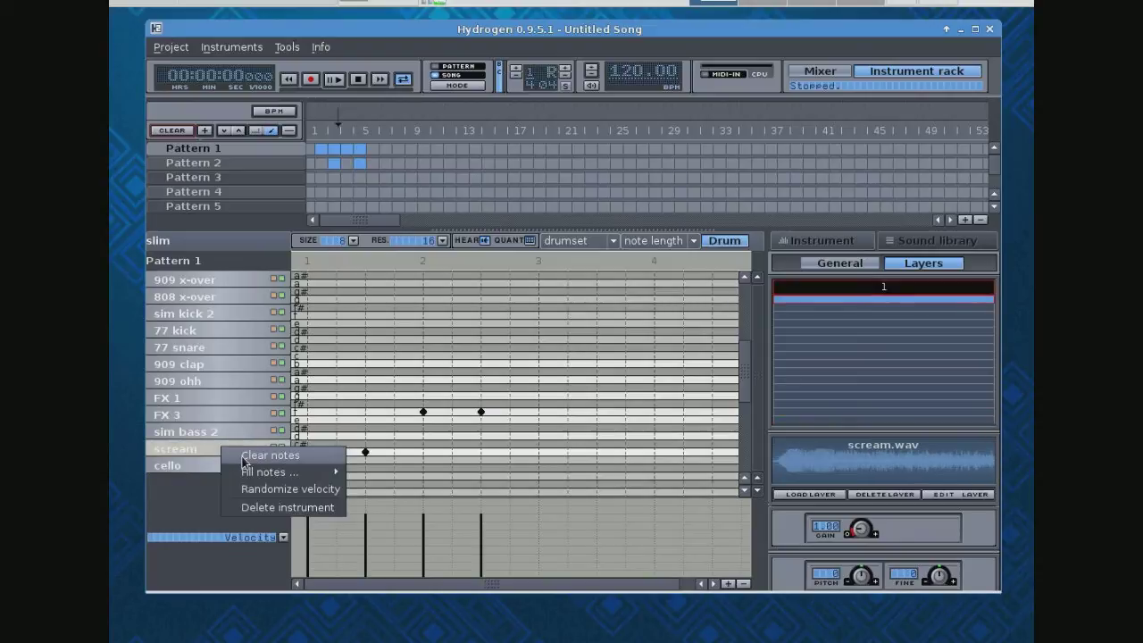
# Clear all scream notes and play the pattern back without them
pyautogui.click(242, 457)
pyautogui.click(333, 80)
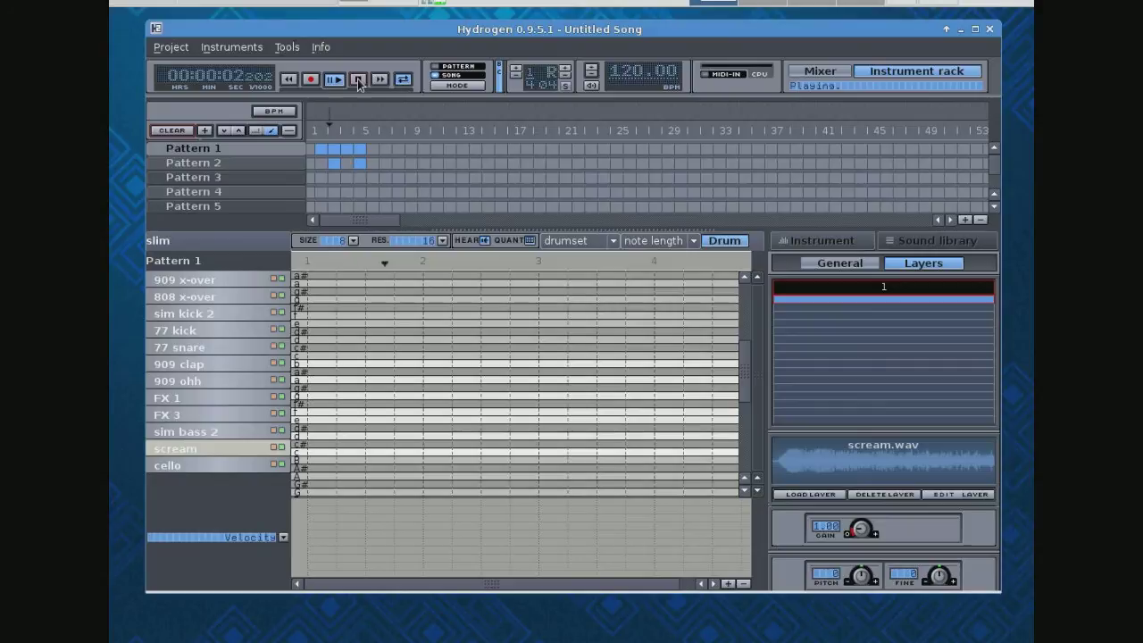
pyautogui.click(358, 80)
# Return to the Drum grid, show scream's General settings, and open Tools > Mixer
pyautogui.click(722, 242)
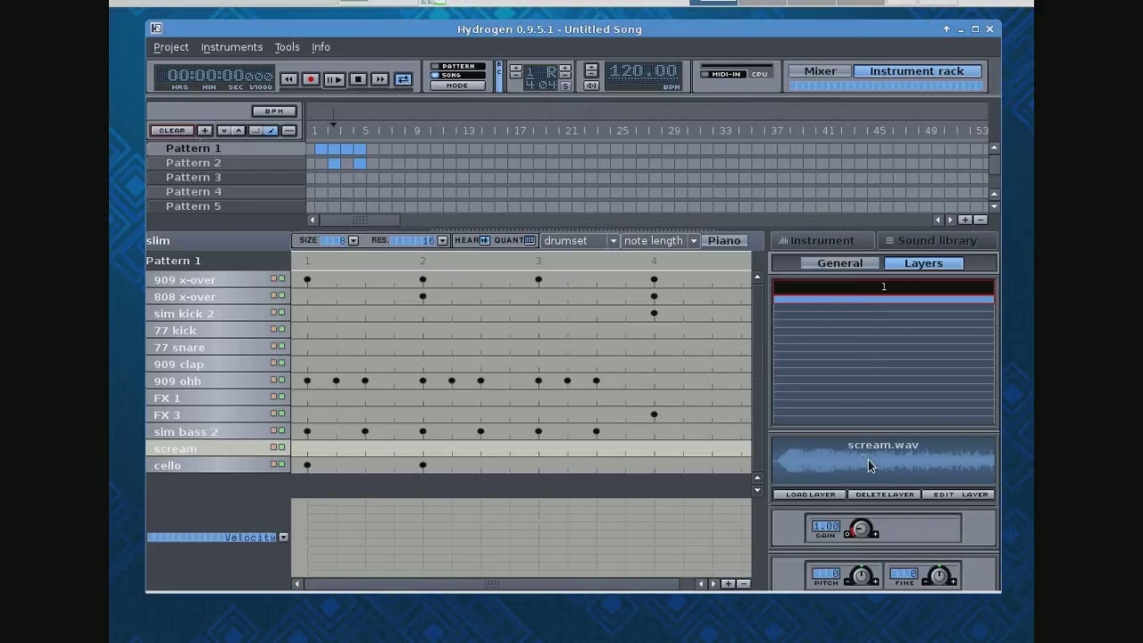
pyautogui.click(843, 262)
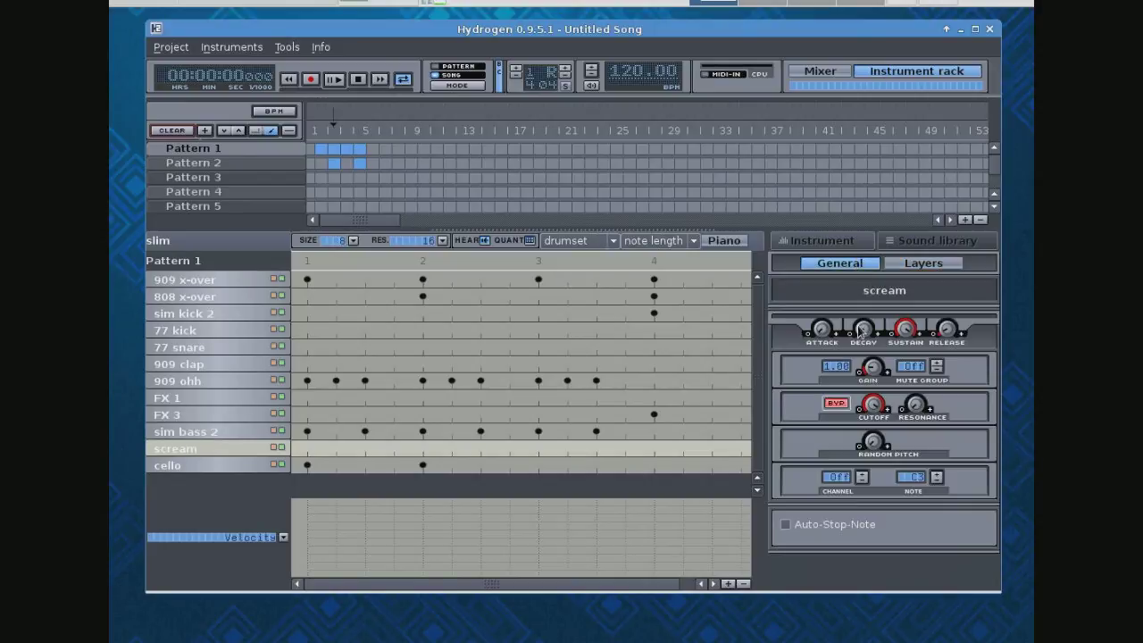
pyautogui.click(283, 51)
pyautogui.click(314, 97)
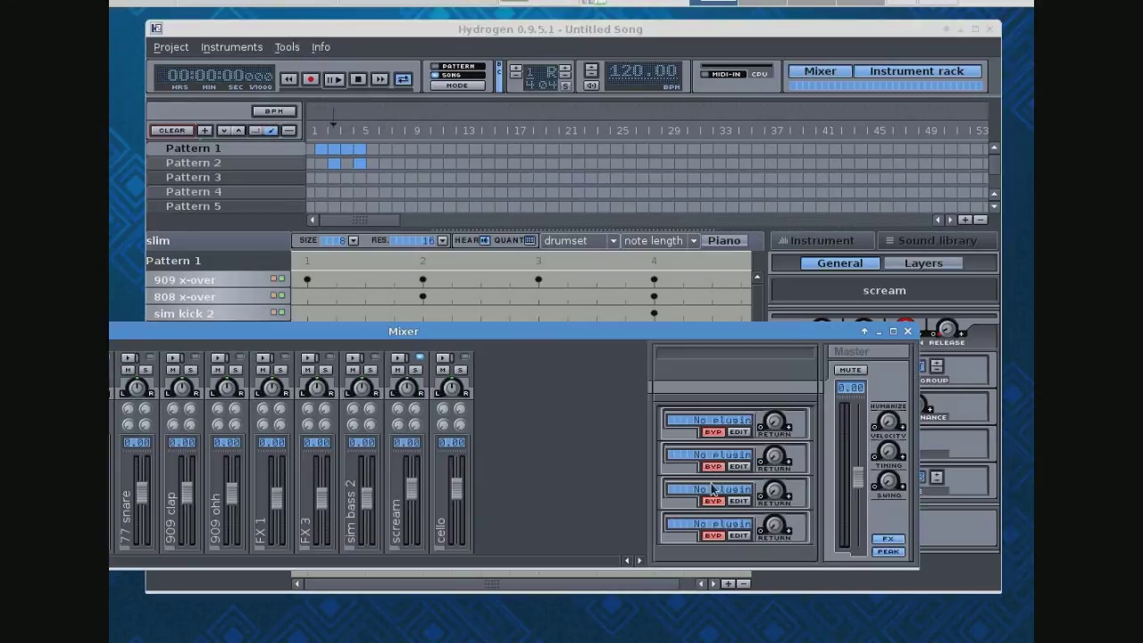
# Reposition and narrow the Mixer window, then close it
pyautogui.moveTo(436, 333); pyautogui.dragTo(596, 312)
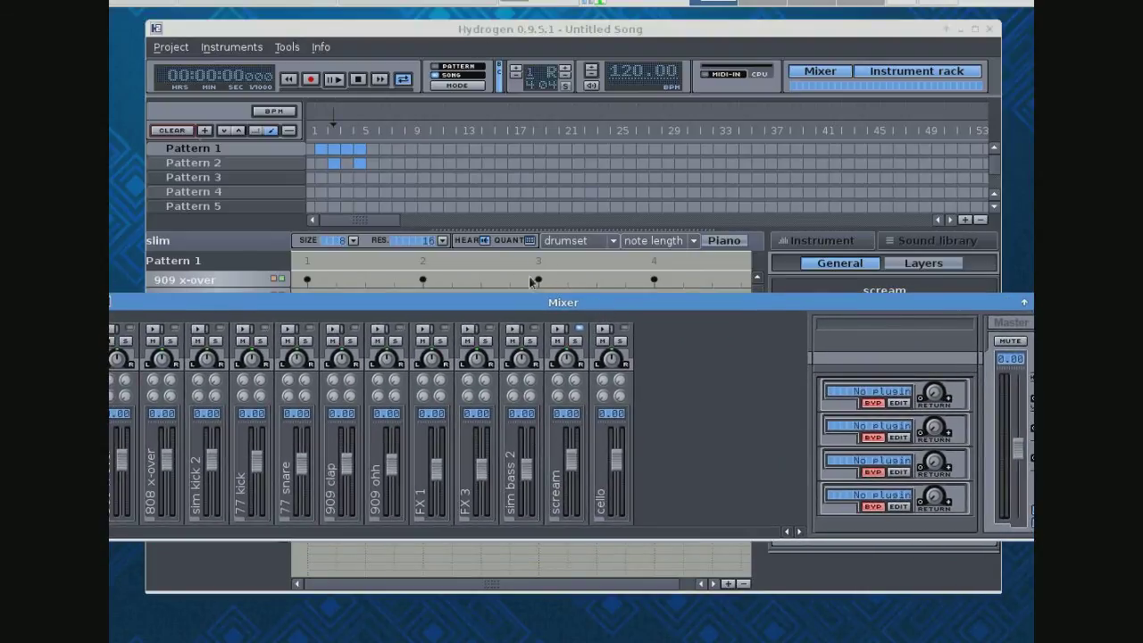
pyautogui.moveTo(1028, 303); pyautogui.dragTo(979, 307)
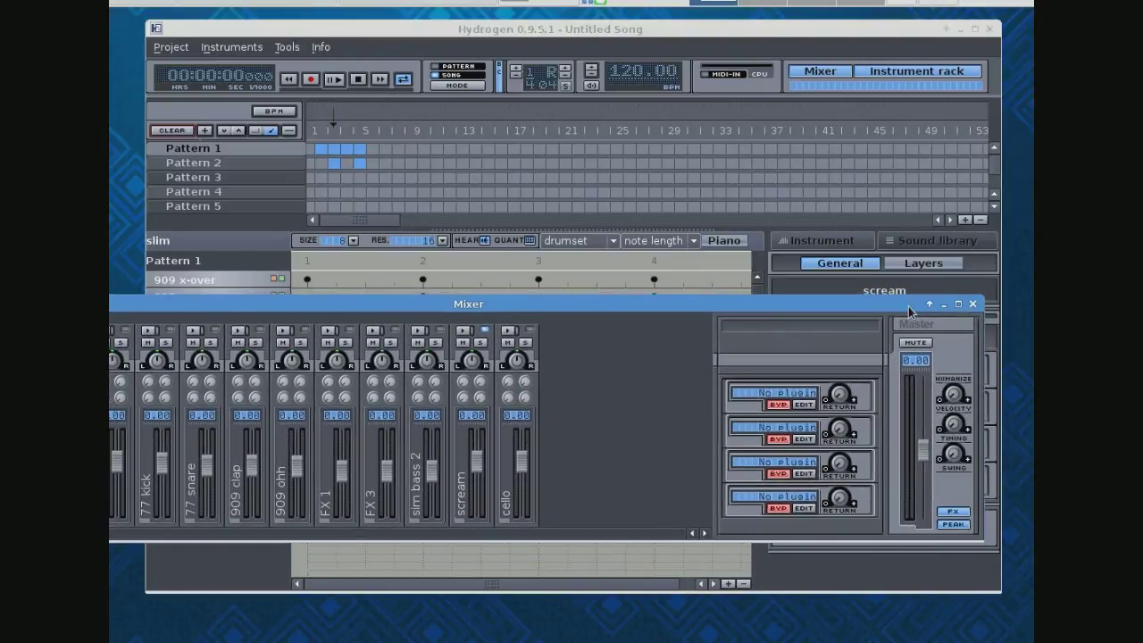
pyautogui.click(975, 304)
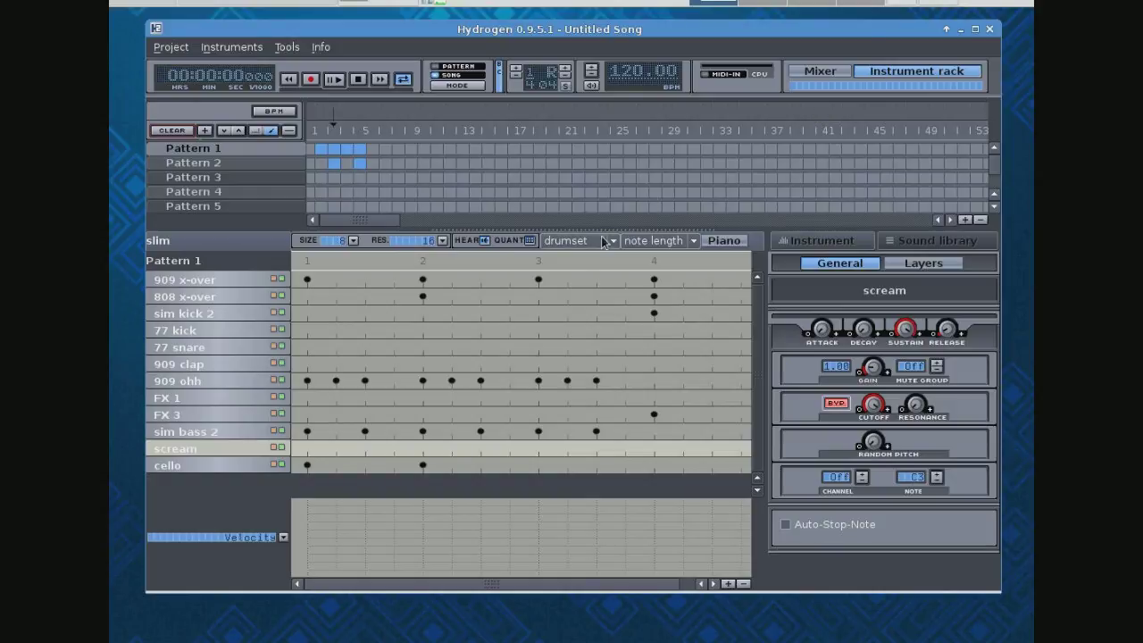
pyautogui.click(538, 280)
pyautogui.click(358, 80)
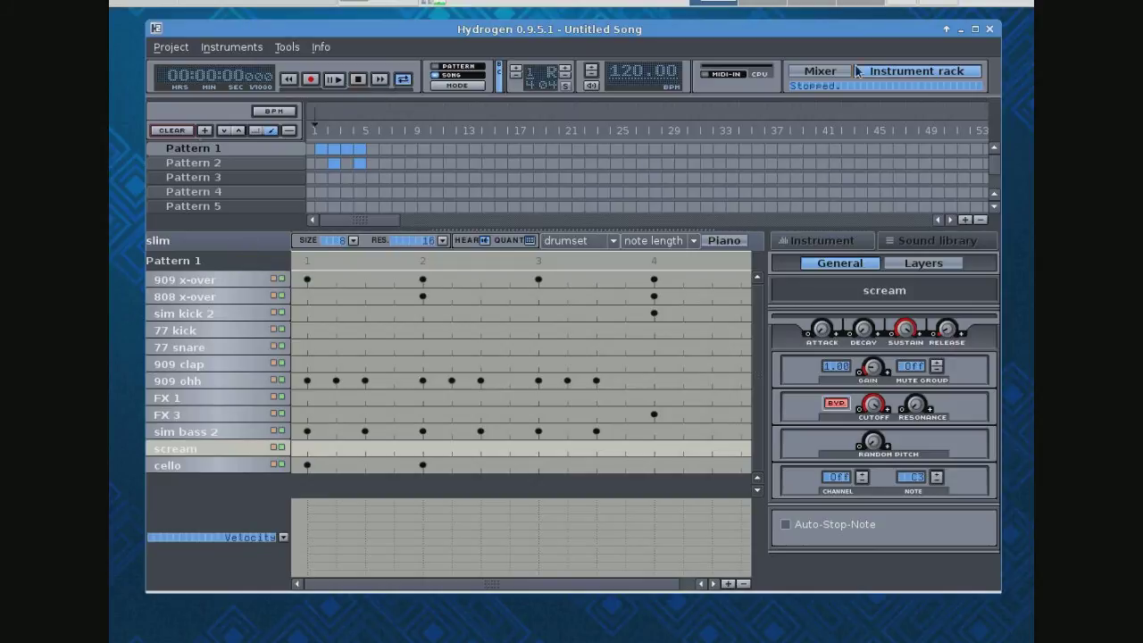